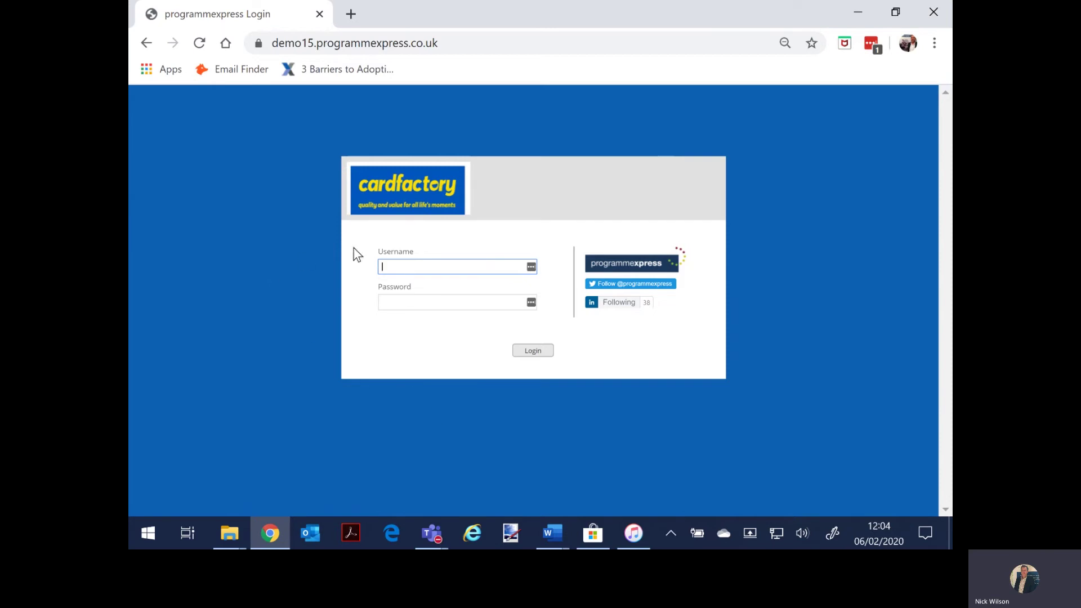
# Step: Log in to ProgrammeExpress with the admin account username and its password
pyautogui.click(397, 267)
pyautogui.write('pe')
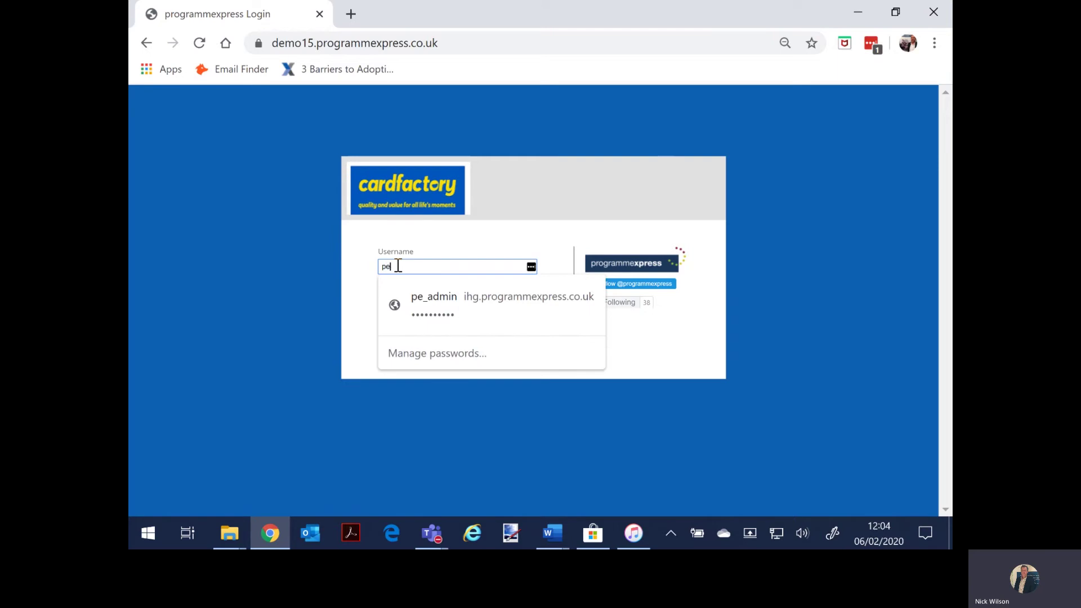
pyautogui.write('_admin')
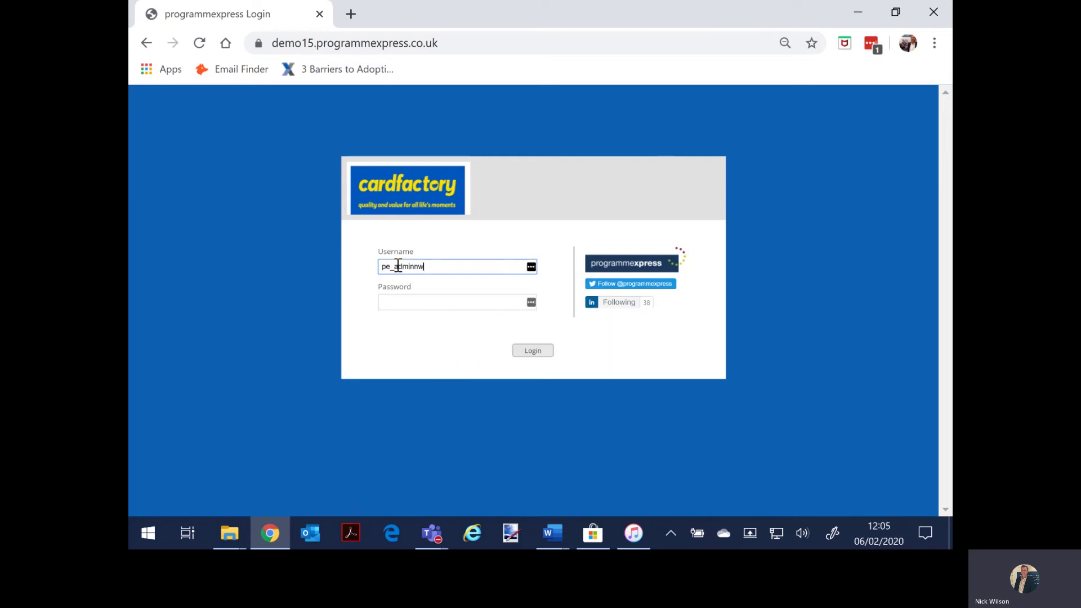
pyautogui.press('Tab')
pyautogui.write('••••••••••')
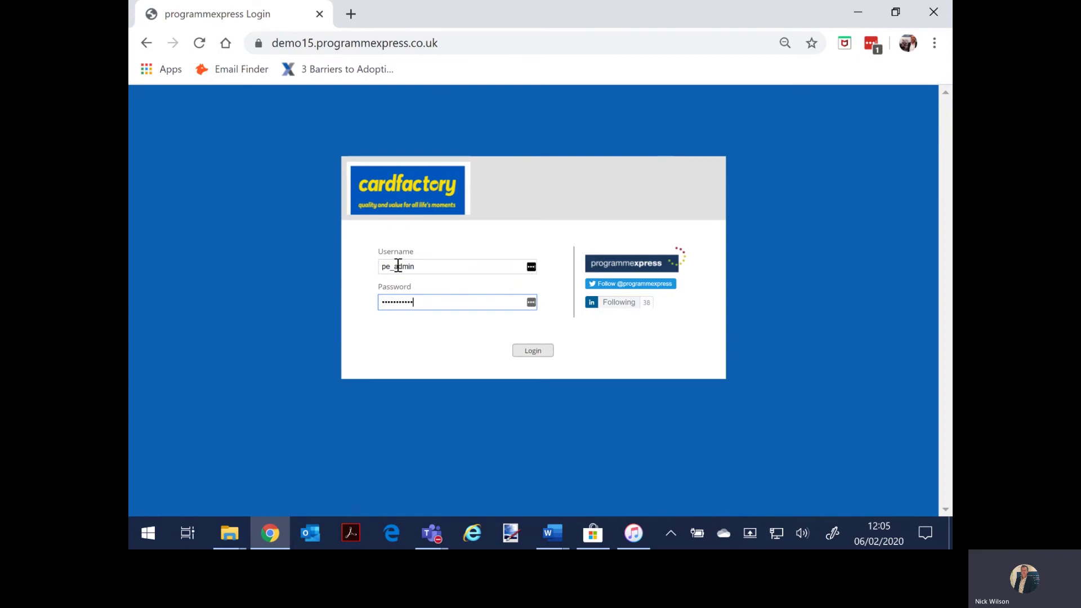
pyautogui.write('••')
pyautogui.press('Return')
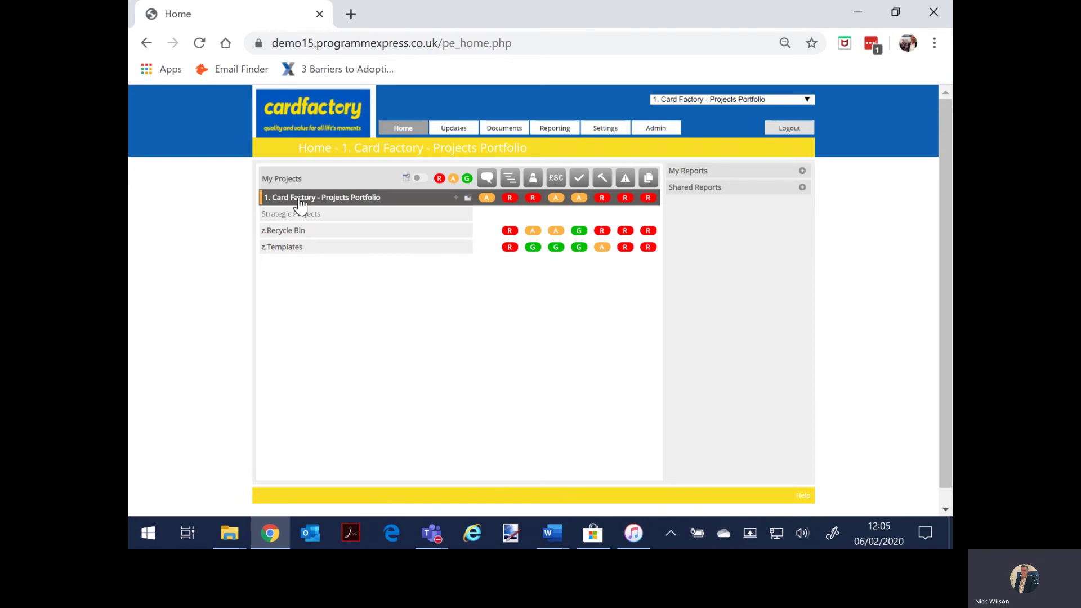
# Step: Expand the Card Factory portfolio and its Supply Chain and IT programmes to list their projects
pyautogui.click(300, 204)
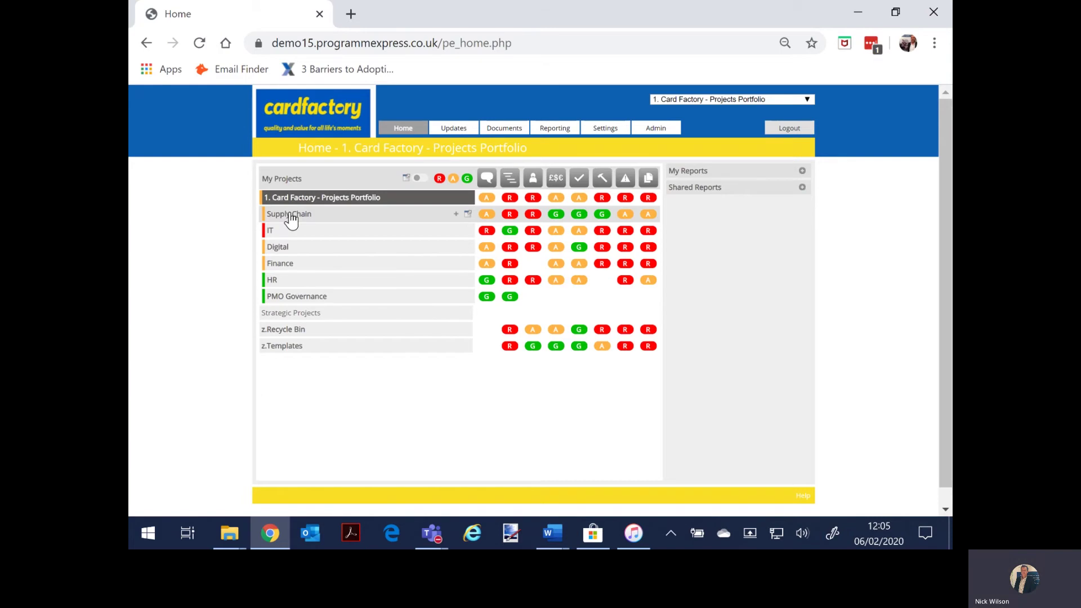
pyautogui.click(290, 217)
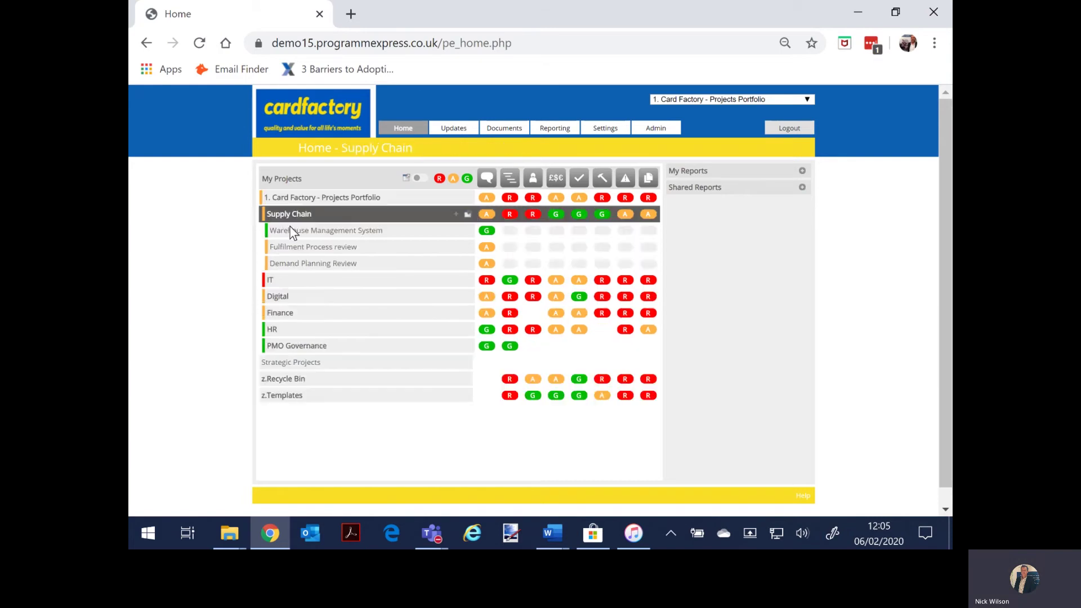
pyautogui.click(282, 287)
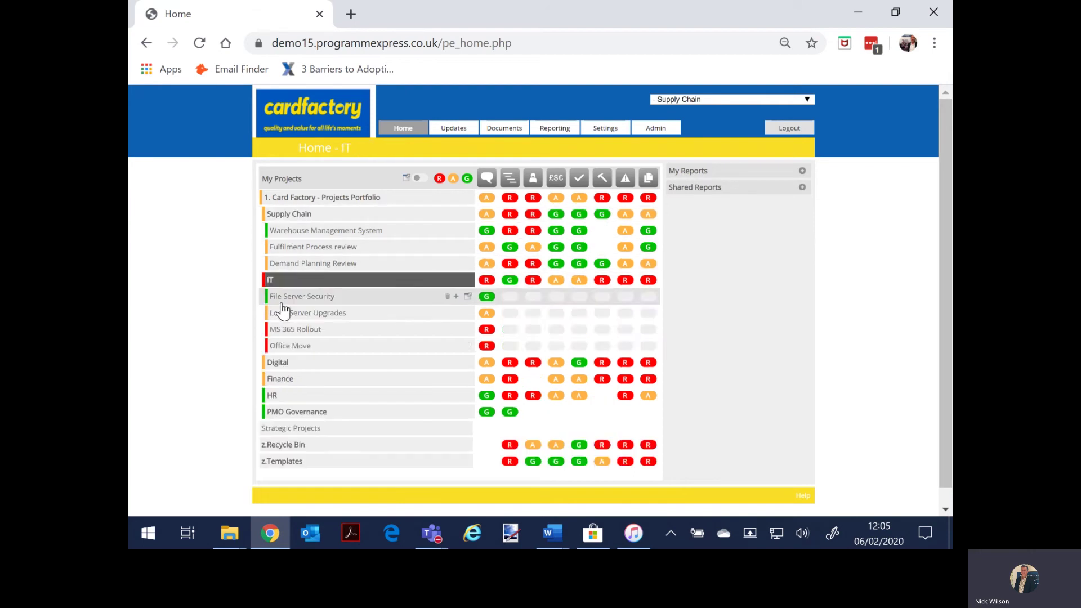
pyautogui.click(279, 363)
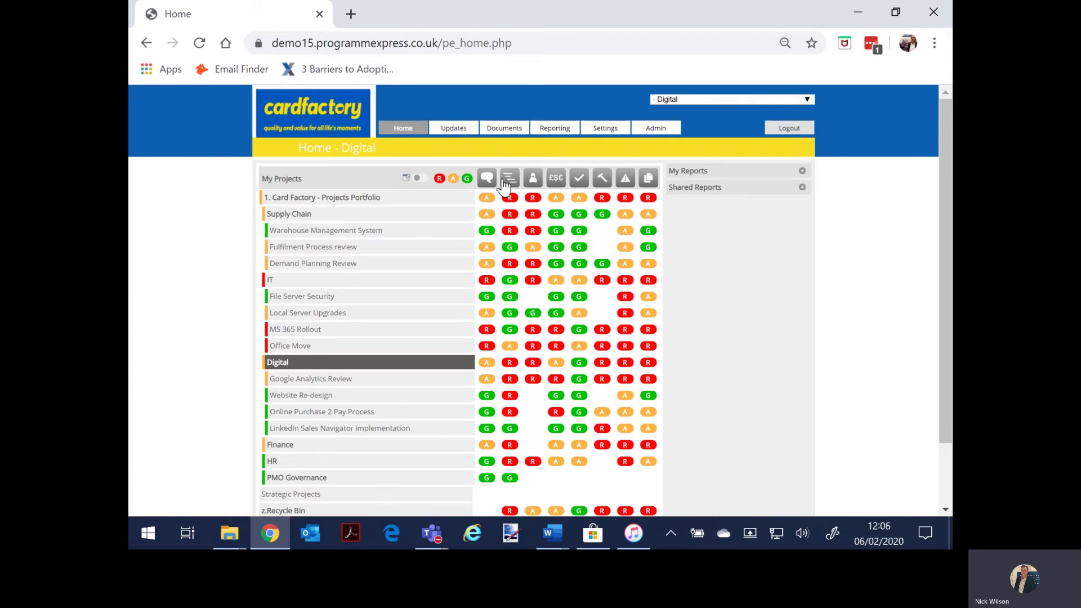
pyautogui.moveTo(452, 133)
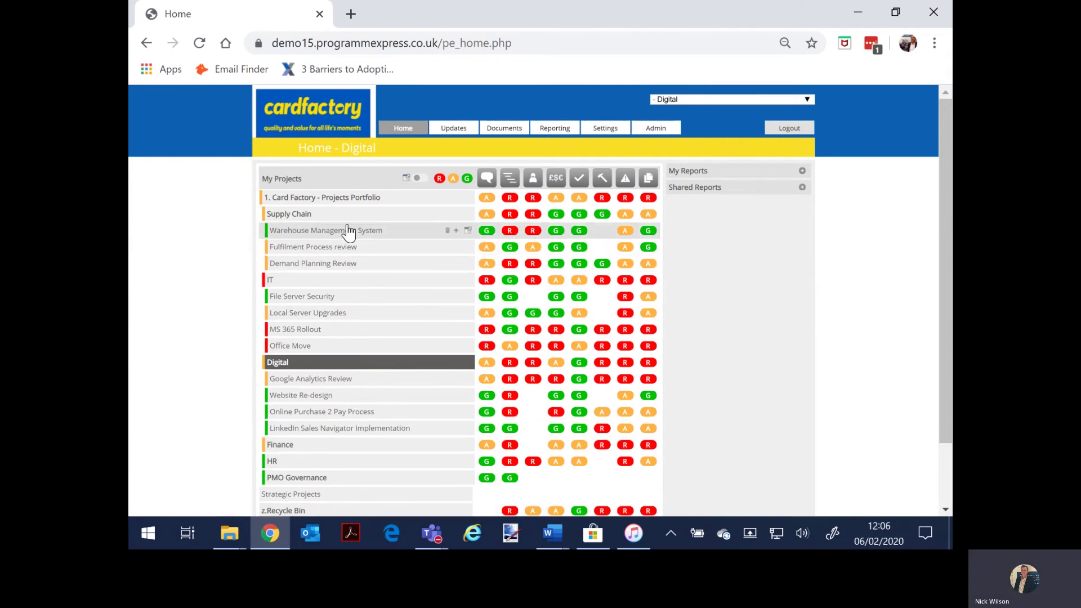
# Step: From the whole portfolio's Shared Reports, run '1.Reporting Pack - RAG Status Summary'
pyautogui.click(344, 198)
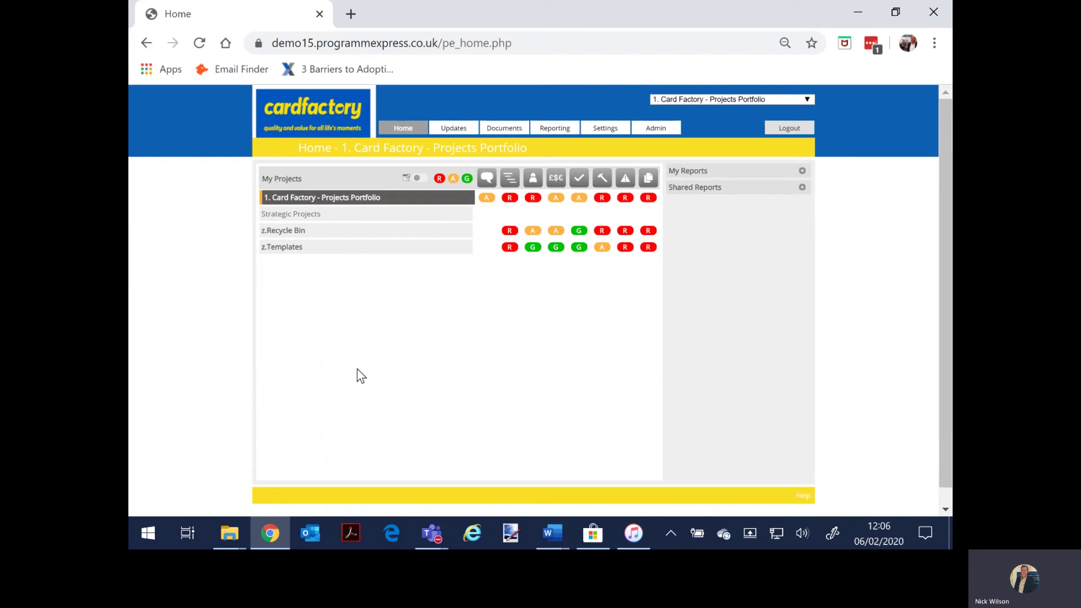
pyautogui.click(802, 189)
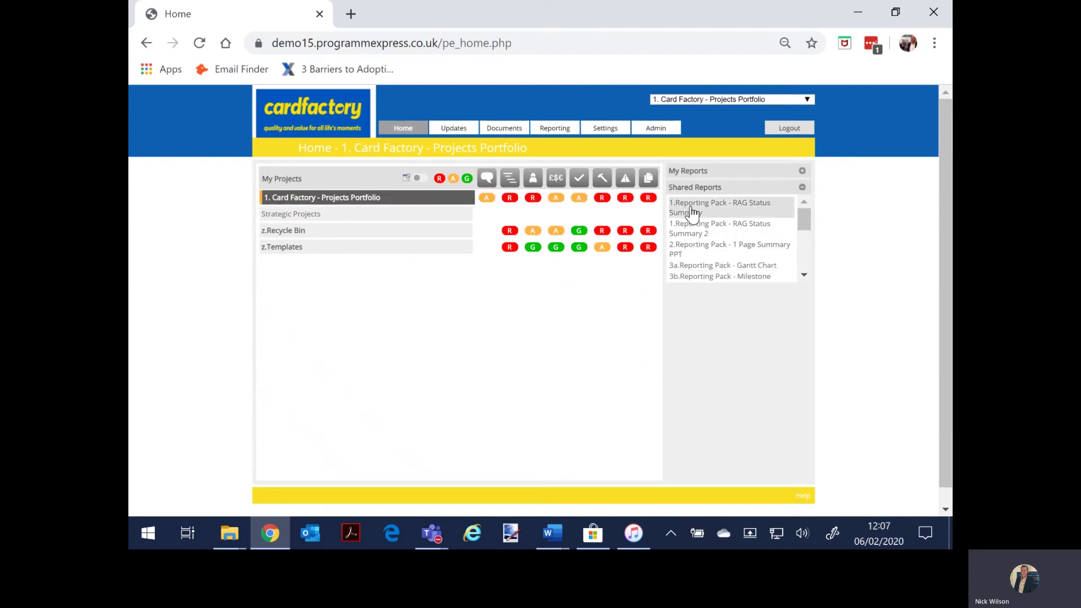
pyautogui.moveTo(550, 133)
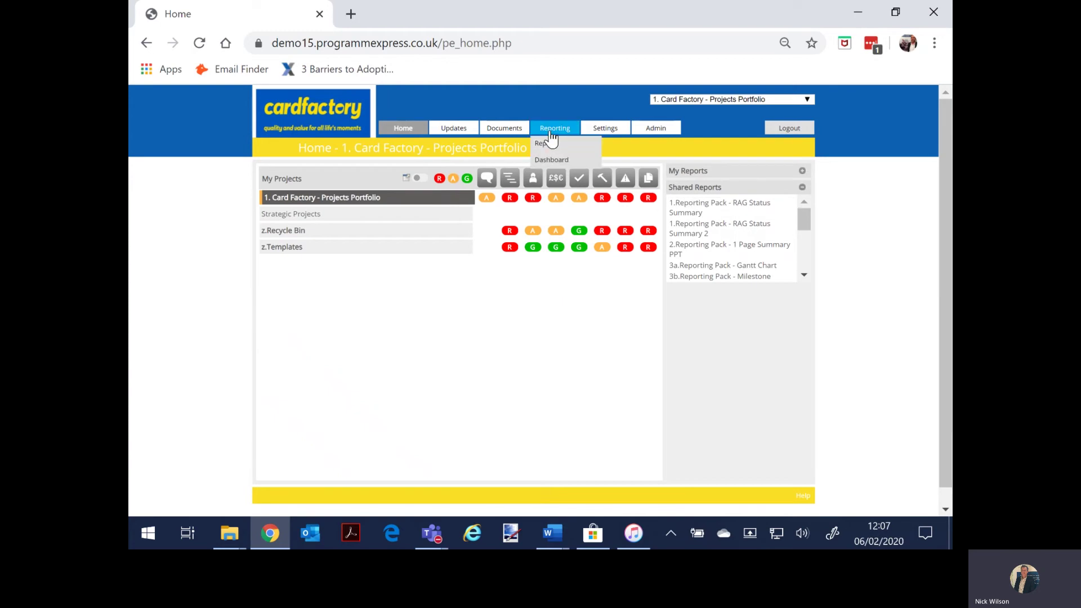
pyautogui.click(697, 212)
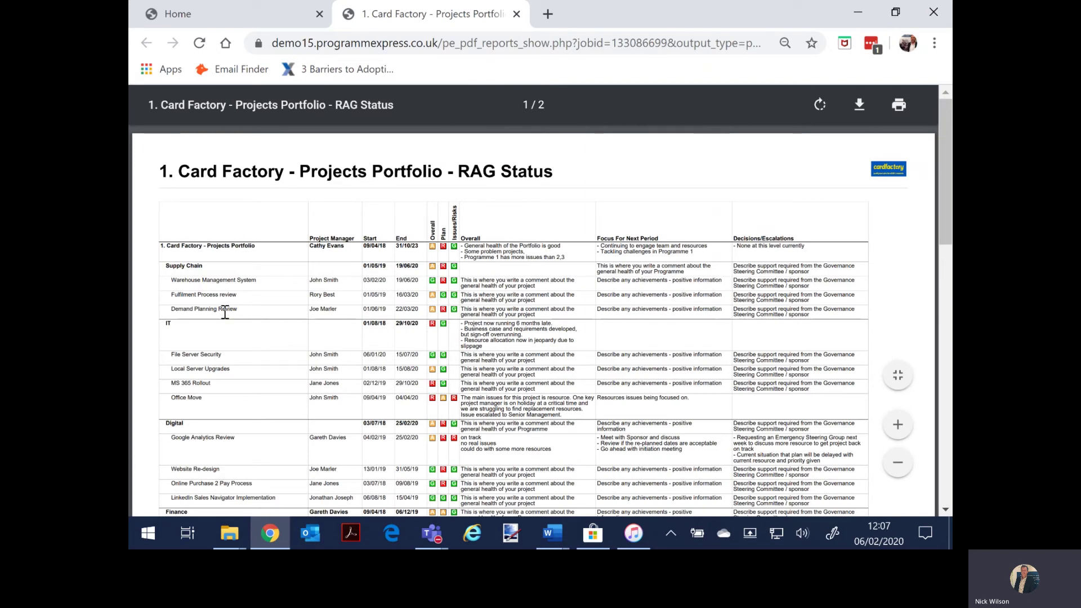
# Step: Scroll through the RAG Status PDF, then switch back to the Home tab
pyautogui.scroll(-1, 225, 315)
pyautogui.scroll(-5, 225, 338)
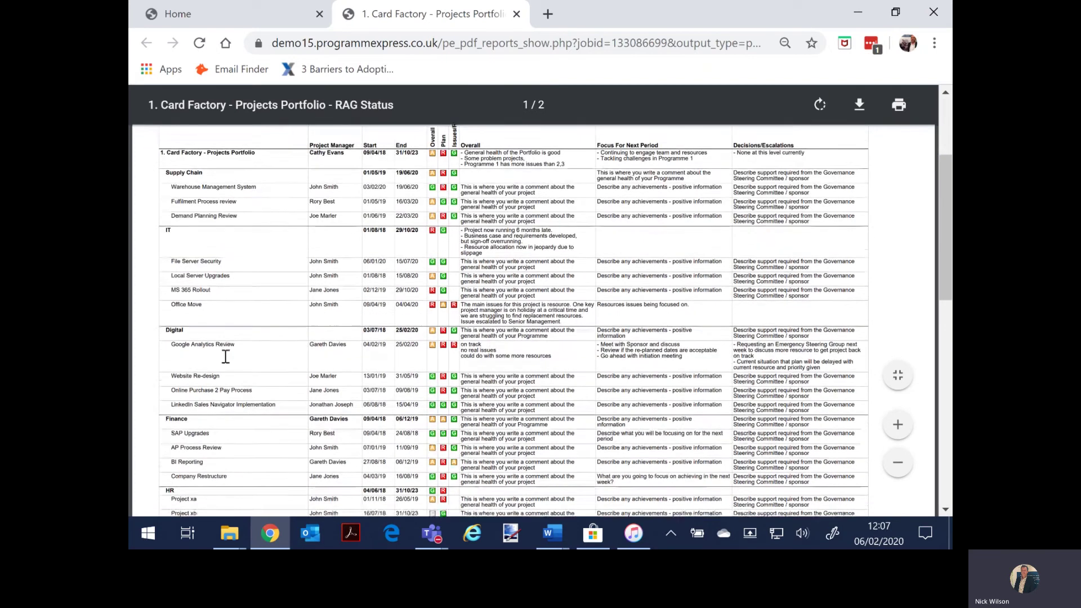
pyautogui.scroll(5, 224, 349)
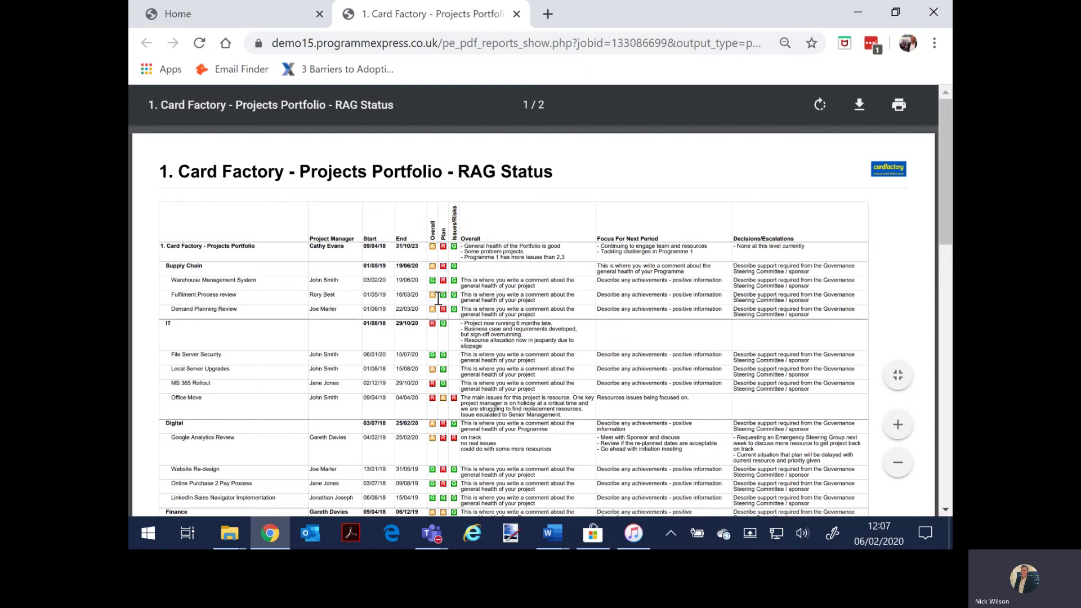
pyautogui.click(239, 18)
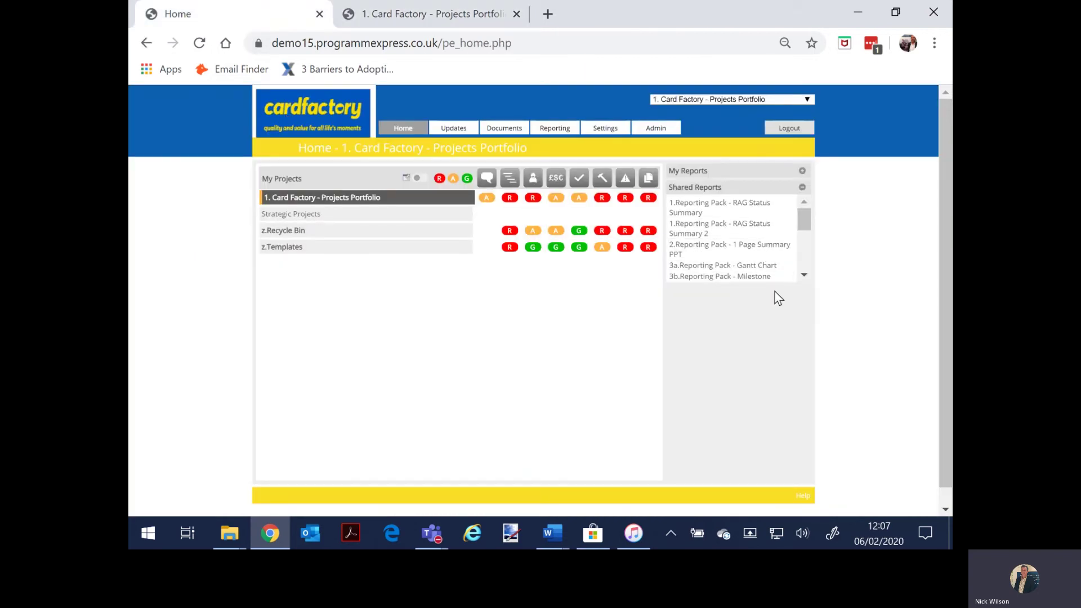
# Step: Generate the '3a.Reporting Pack - Gantt Chart' PDF, scroll through it, and return to Home
pyautogui.click(722, 267)
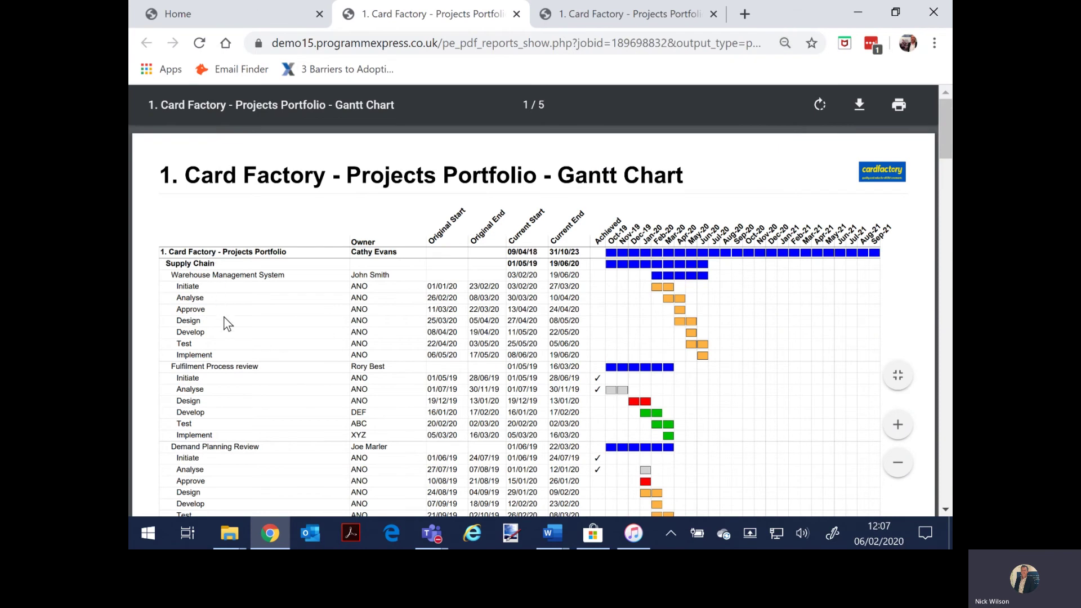
pyautogui.scroll(-3, 226, 321)
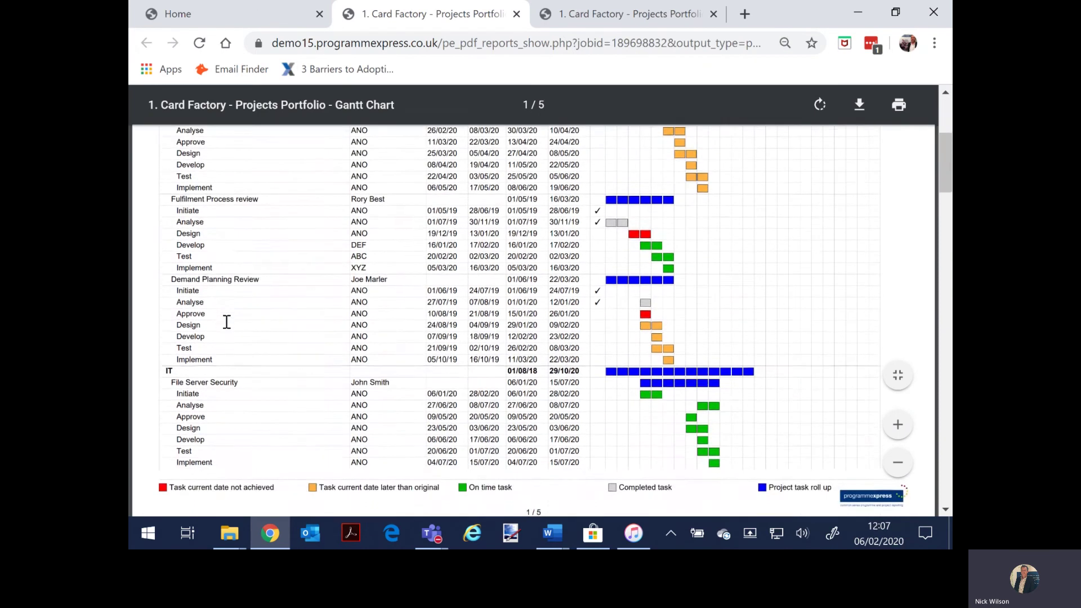
pyautogui.scroll(-7, 227, 322)
pyautogui.scroll(10, 225, 323)
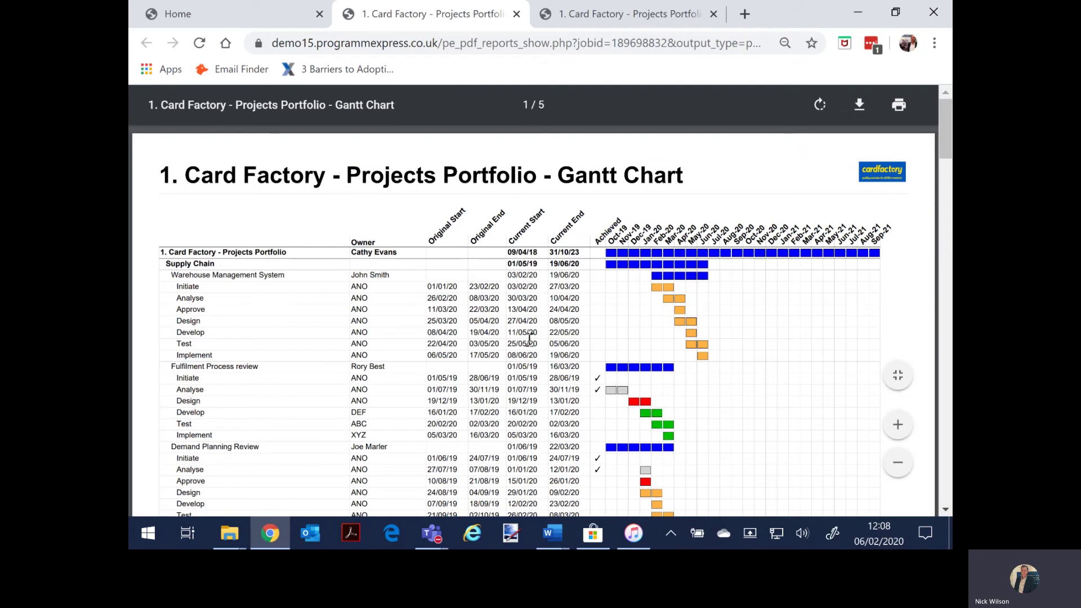
pyautogui.click(219, 22)
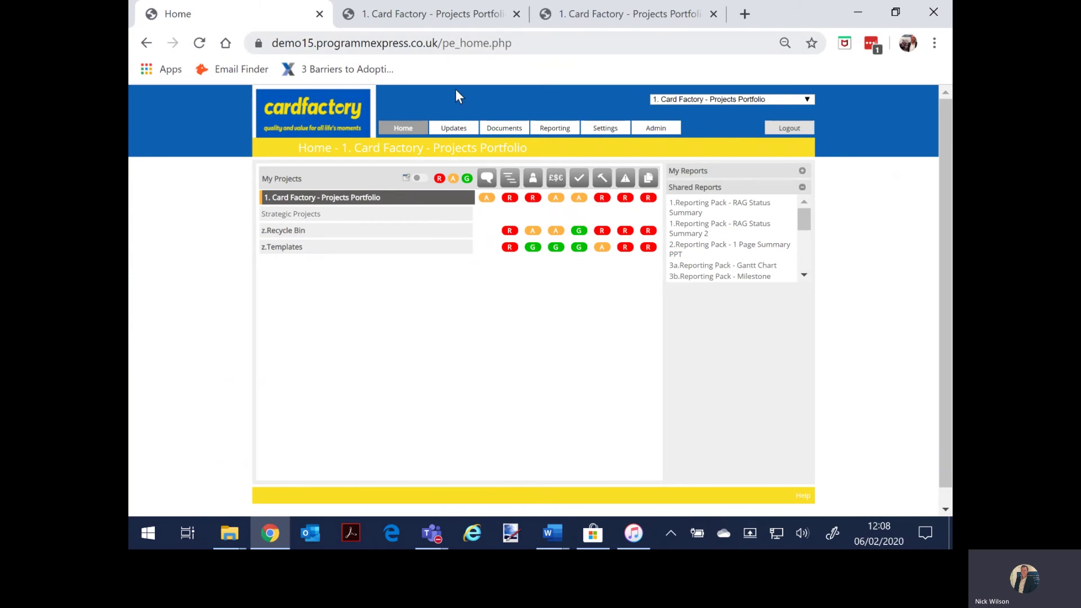
# Step: Expand the portfolio and its Supply Chain and Digital programmes
pyautogui.click(342, 204)
pyautogui.click(333, 217)
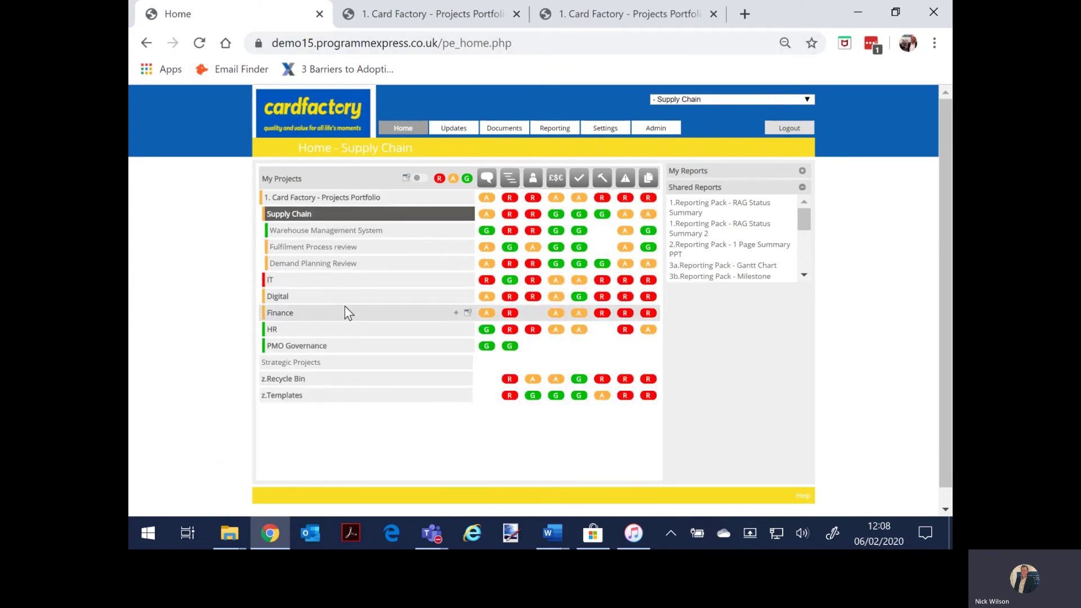
pyautogui.click(343, 303)
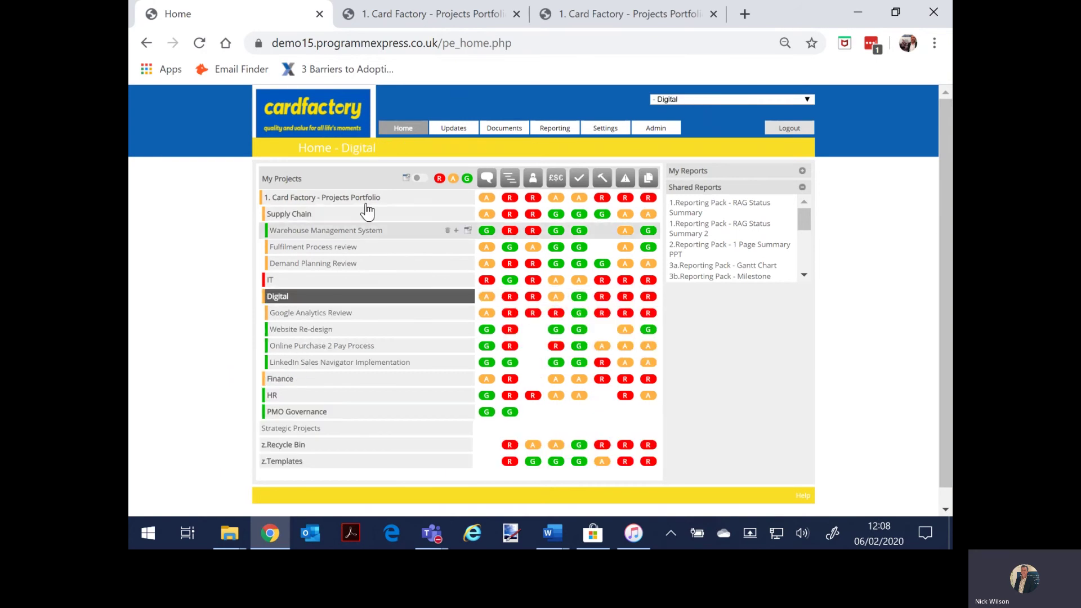
# Step: Remove /pe_home.php from the web address to load the login page
pyautogui.click(470, 43)
pyautogui.moveTo(549, 43); pyautogui.dragTo(477, 54)
pyautogui.press('BackSpace')
pyautogui.press('Return')
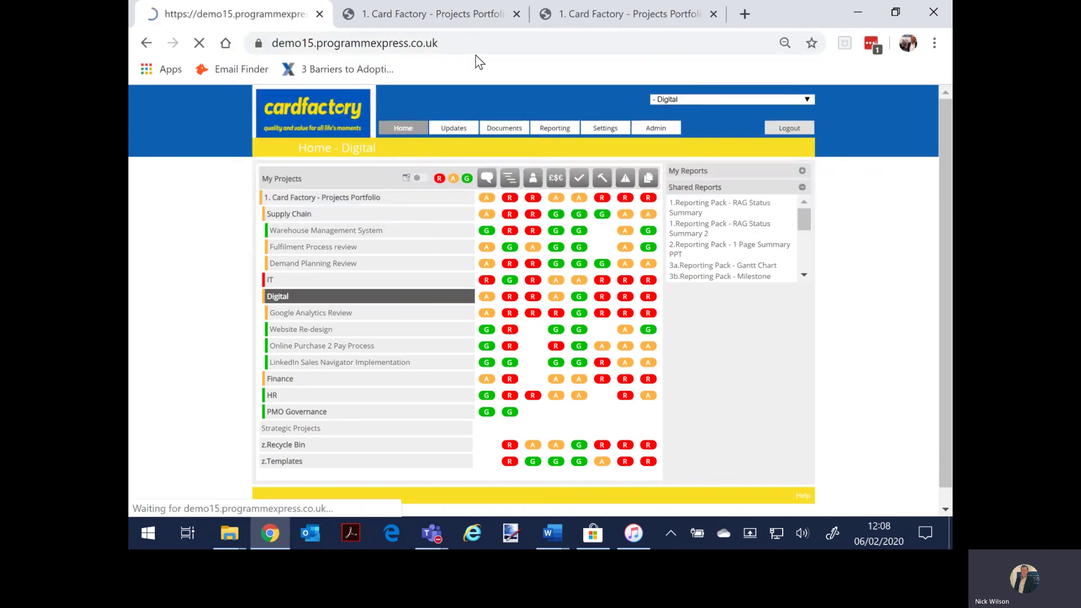
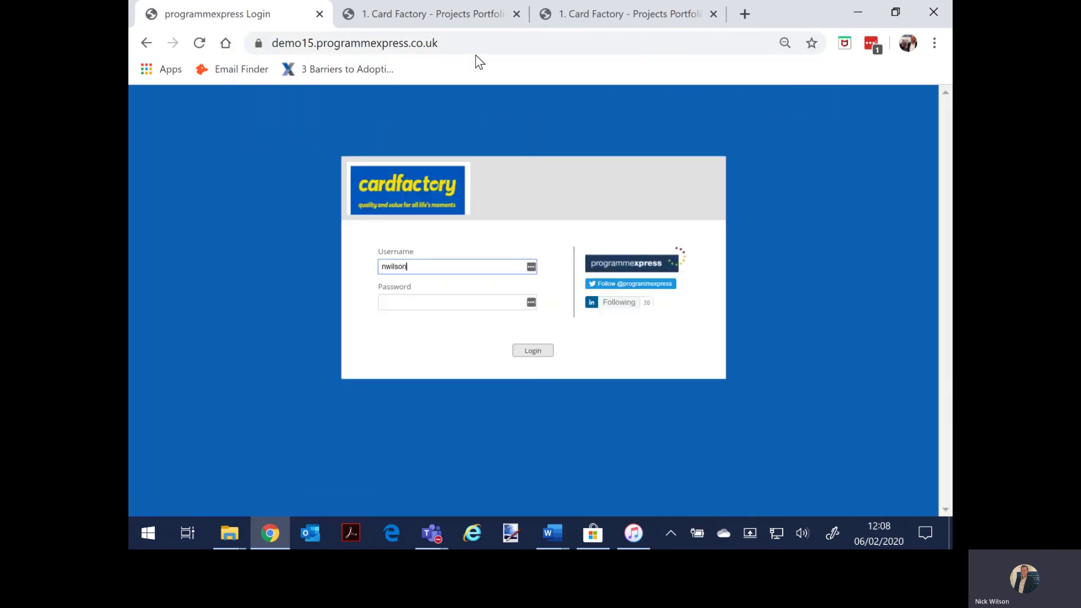
# Step: Enter the other user's username and submit the login form
pyautogui.press('Tab')
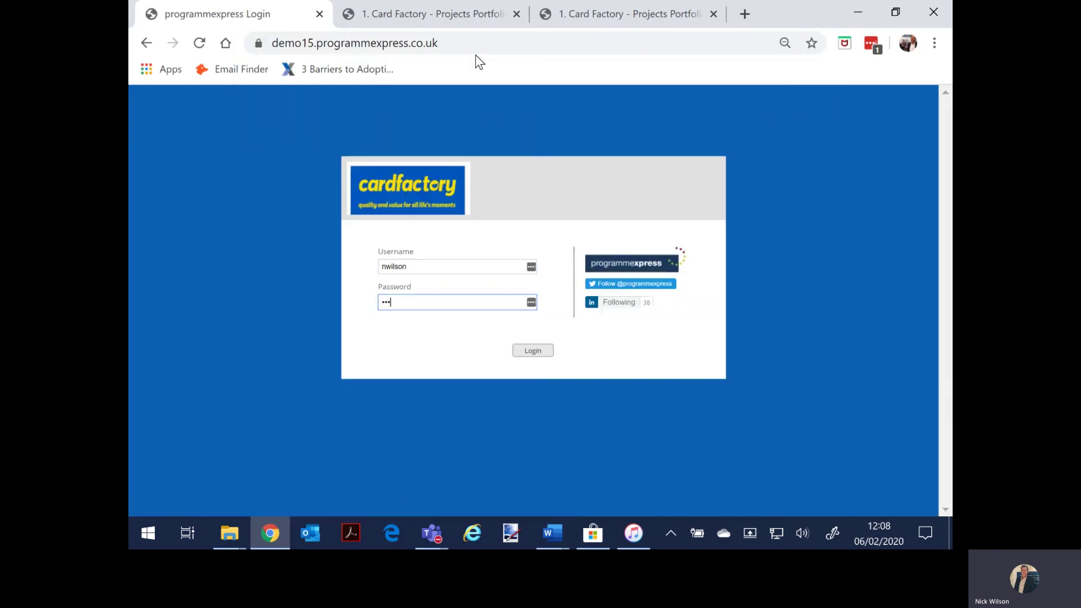
pyautogui.press('Return')
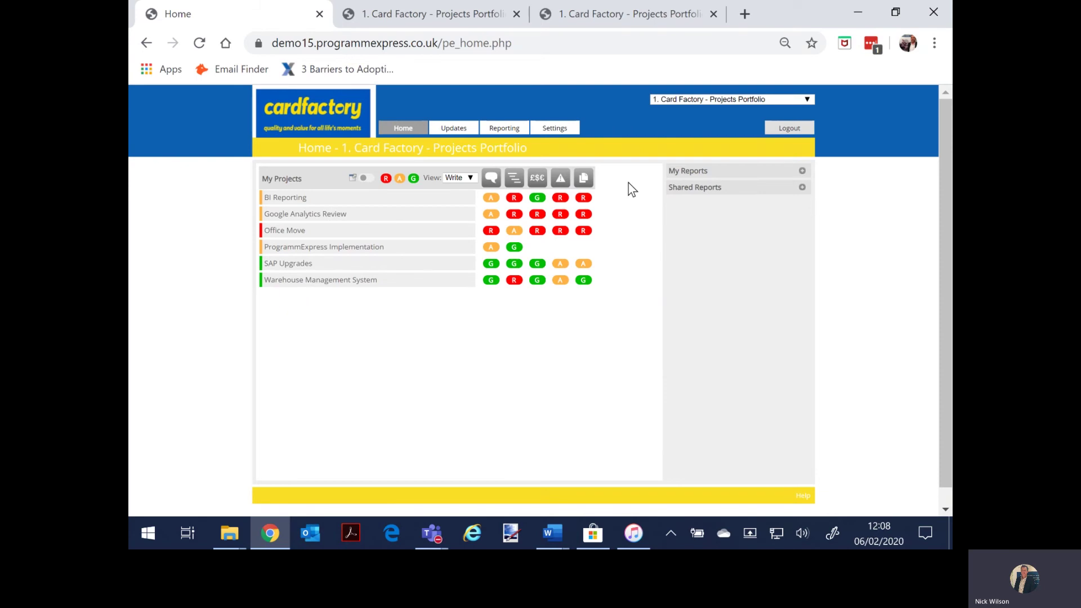
# Step: Open Warehouse Management System's commentary and plan, checking then cancelling the Initiate milestone dates
pyautogui.click(337, 282)
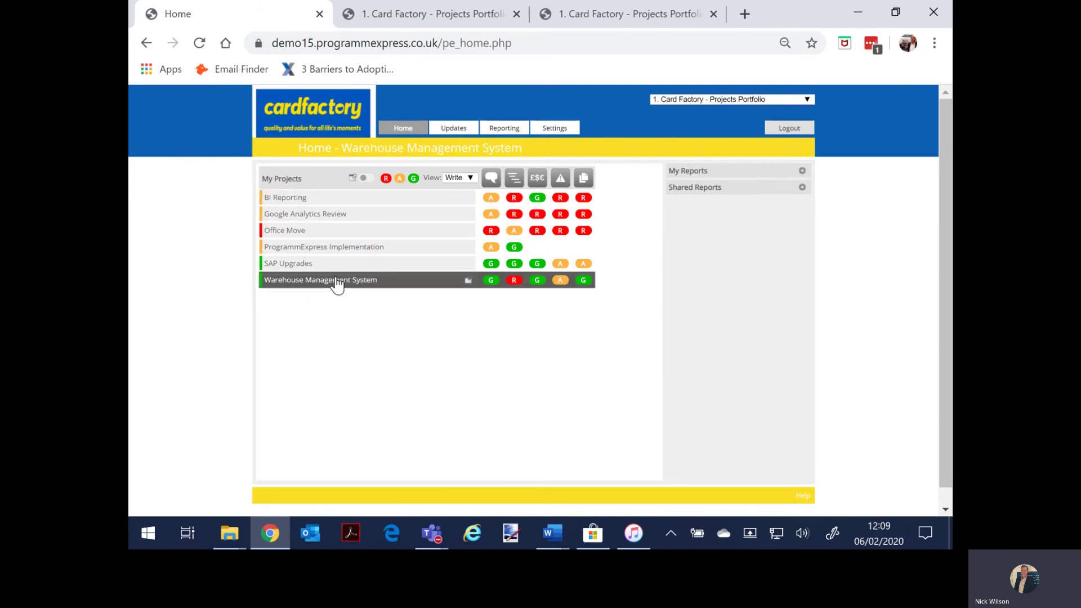
pyautogui.click(490, 280)
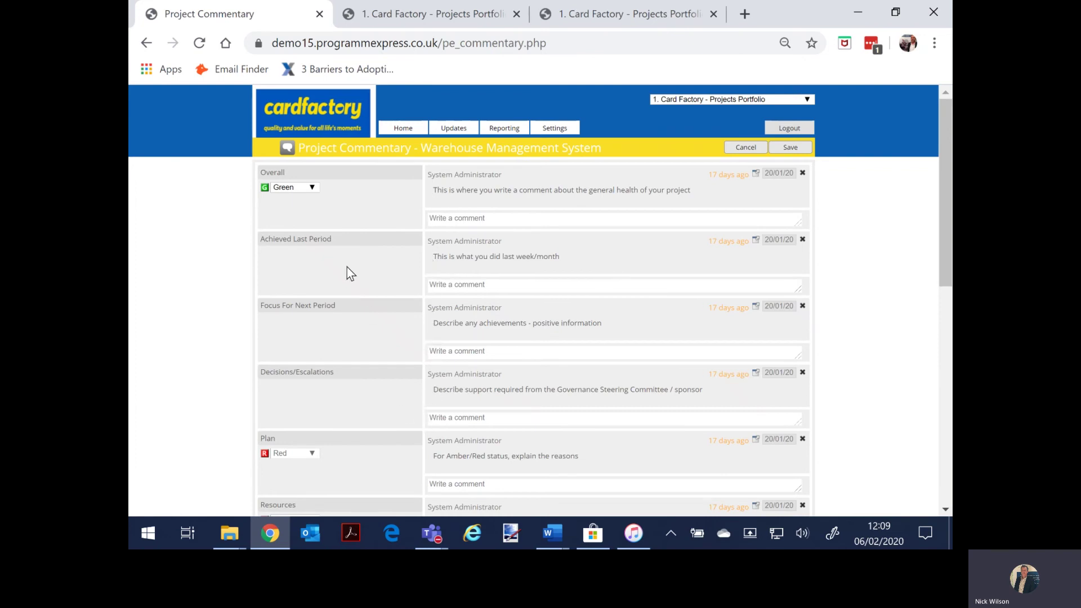
pyautogui.moveTo(449, 135)
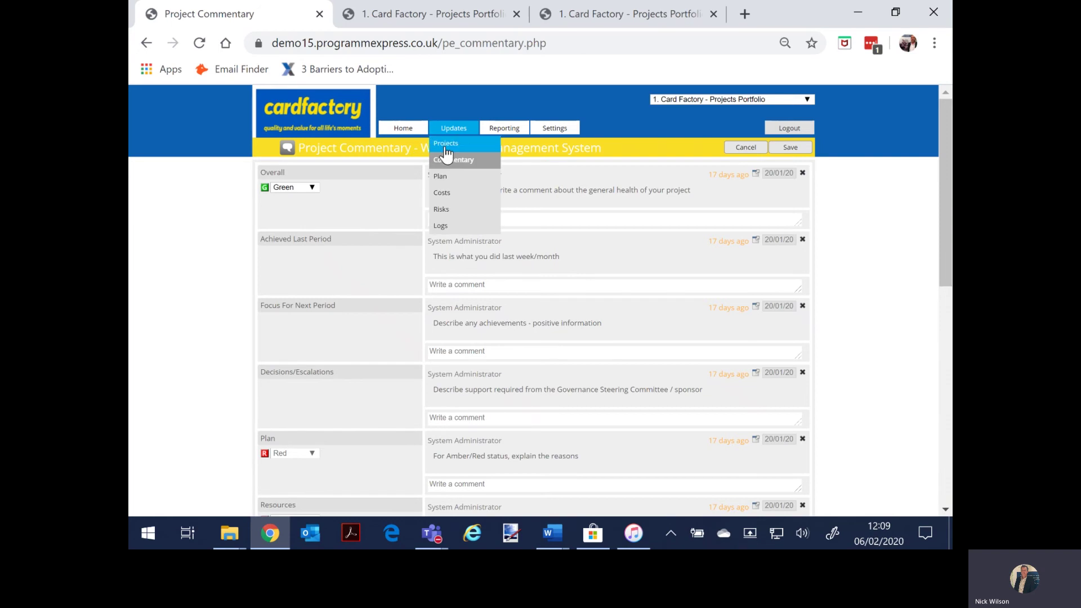
pyautogui.click(442, 174)
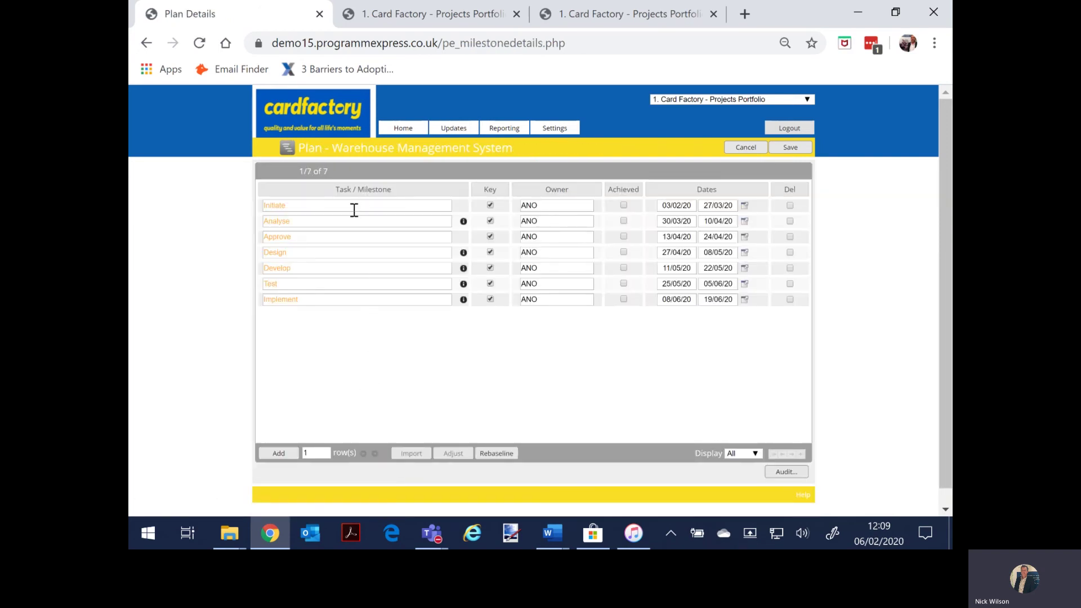
pyautogui.click(745, 206)
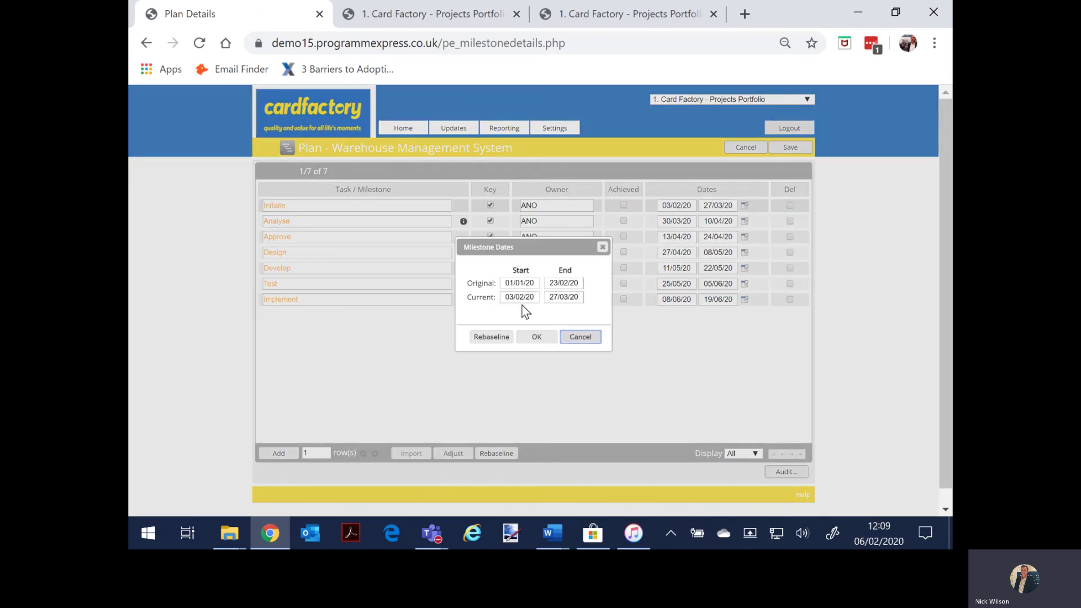
pyautogui.click(565, 339)
# Step: Open the Warehouse Management System Costs page, then its Risks register
pyautogui.moveTo(445, 133)
pyautogui.click(446, 194)
pyautogui.moveTo(453, 129)
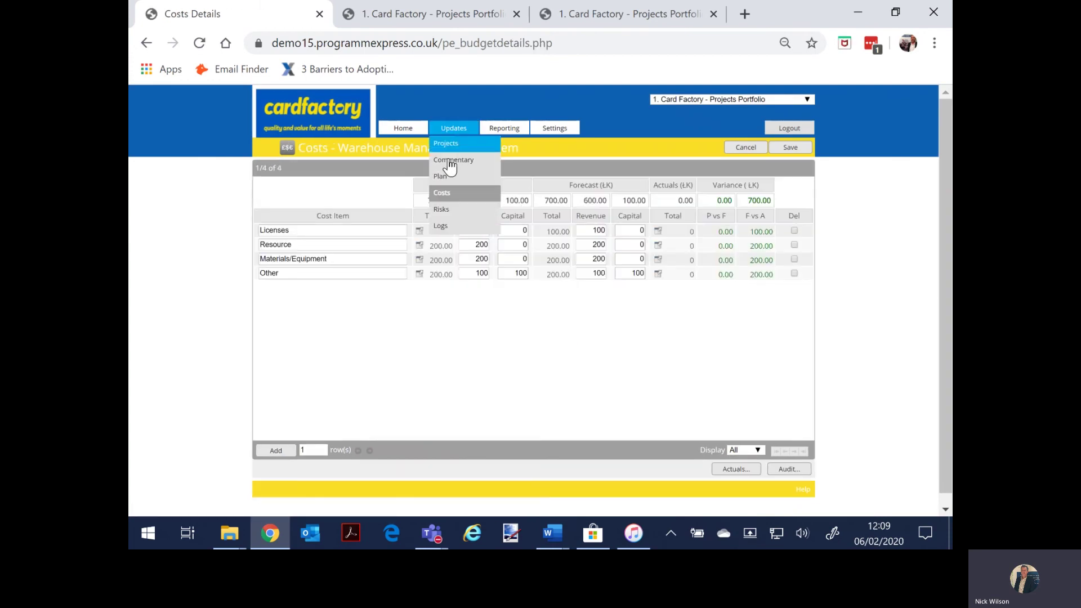
pyautogui.click(451, 172)
pyautogui.click(451, 209)
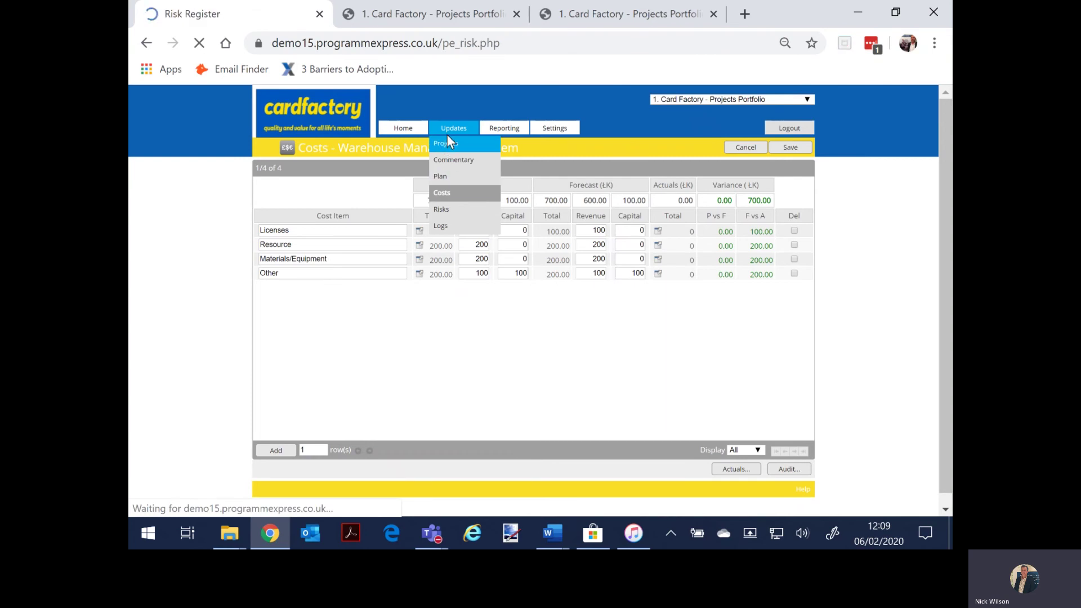
# Step: Open the Logs page, browse the Log Type list, then return Home
pyautogui.click(442, 226)
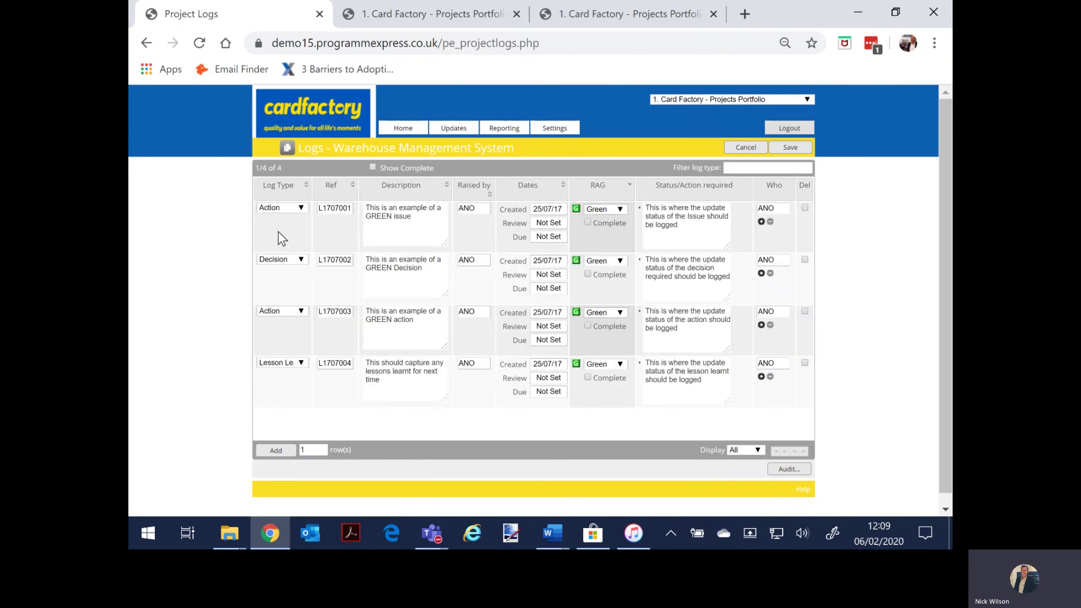
pyautogui.click(276, 209)
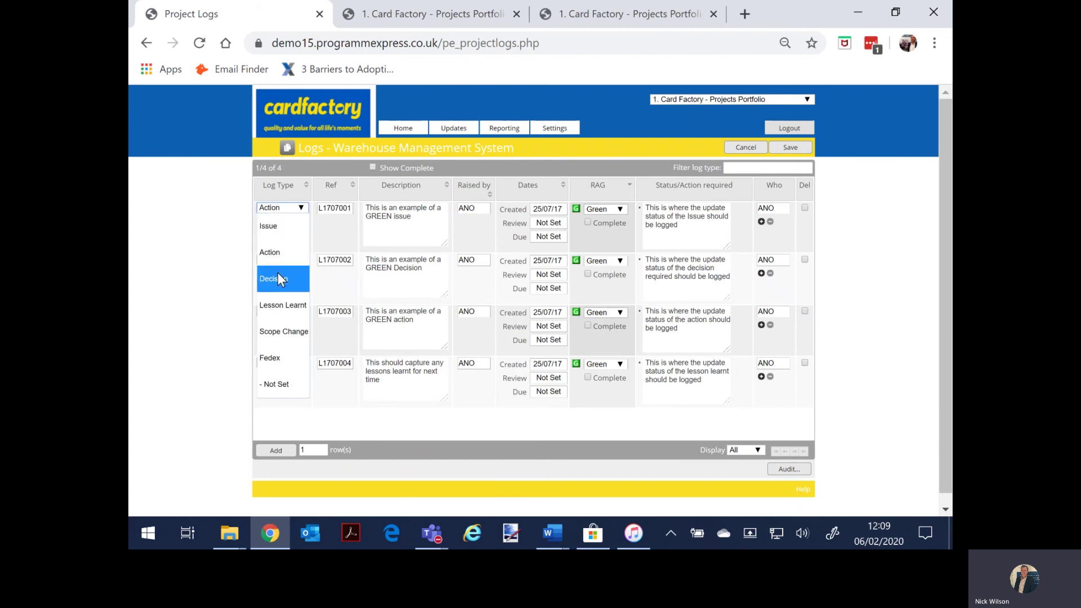
pyautogui.click(399, 140)
pyautogui.click(399, 140)
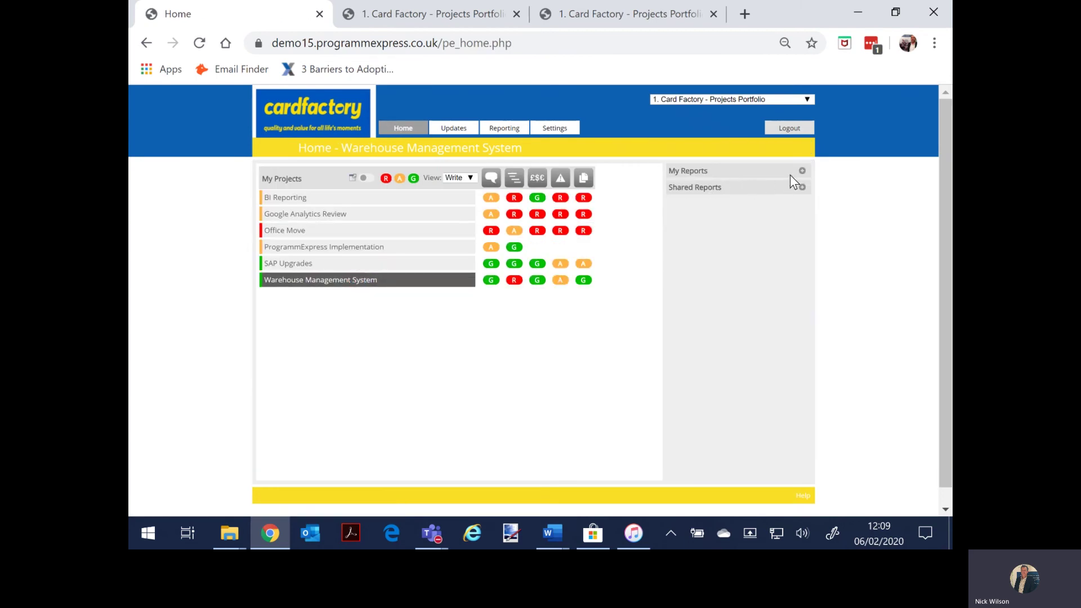
# Step: Generate the My Reports 1 Page Overview PDF, zoom out and scroll it, then return Home
pyautogui.click(803, 171)
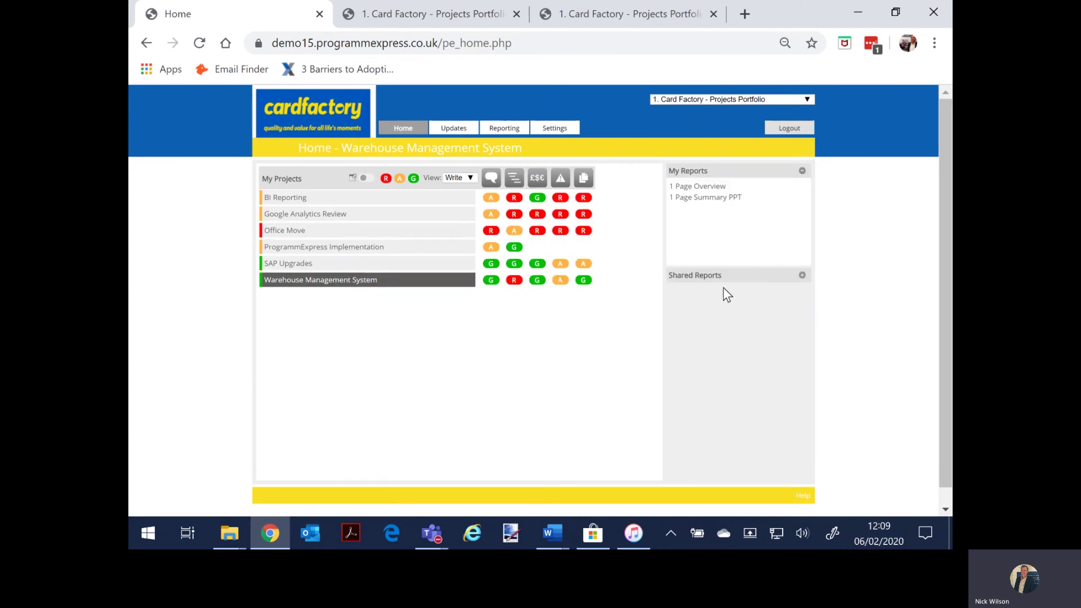
pyautogui.click(698, 187)
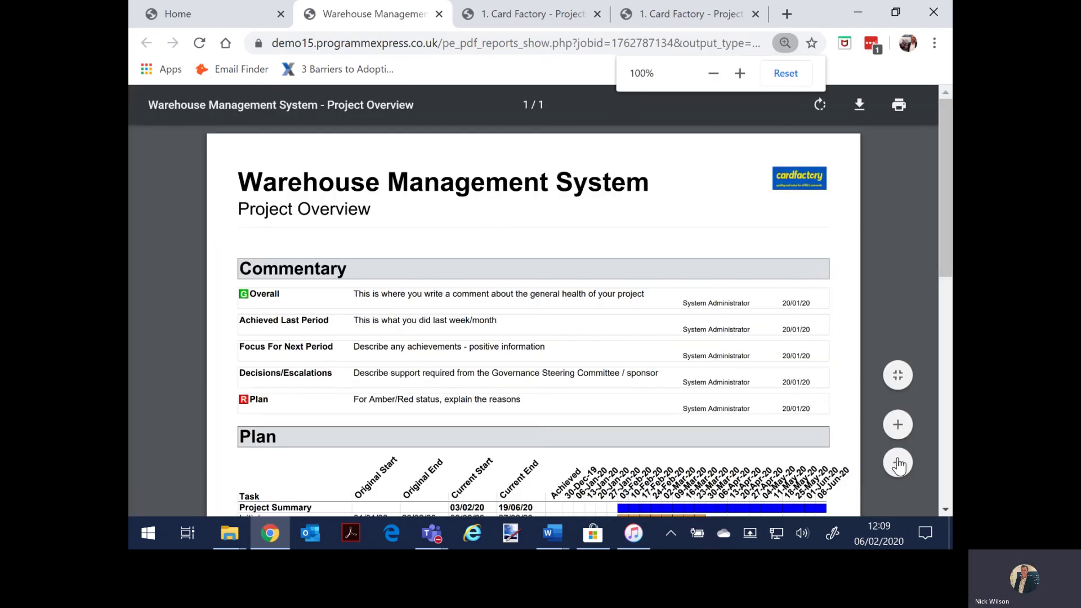
pyautogui.click(899, 464)
pyautogui.click(898, 464)
pyautogui.click(899, 464)
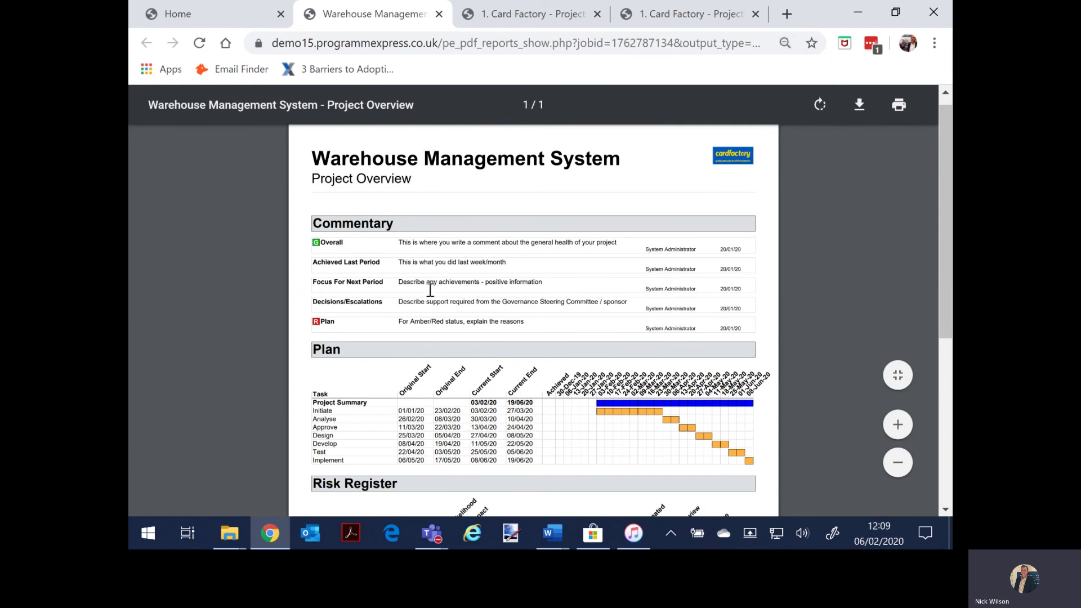
pyautogui.scroll(-5, 436, 412)
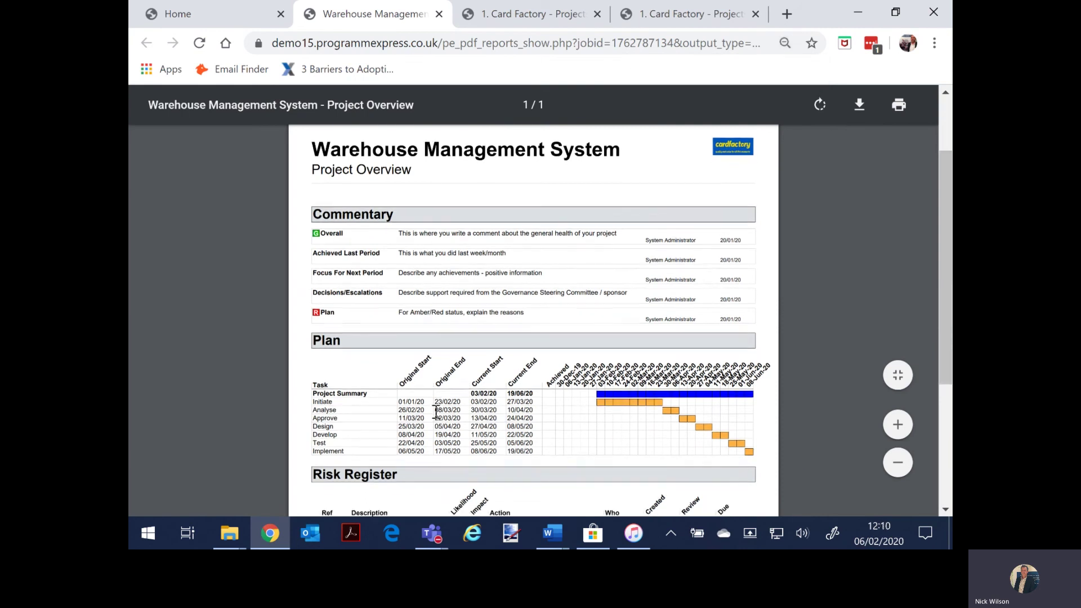
pyautogui.scroll(-1, 436, 412)
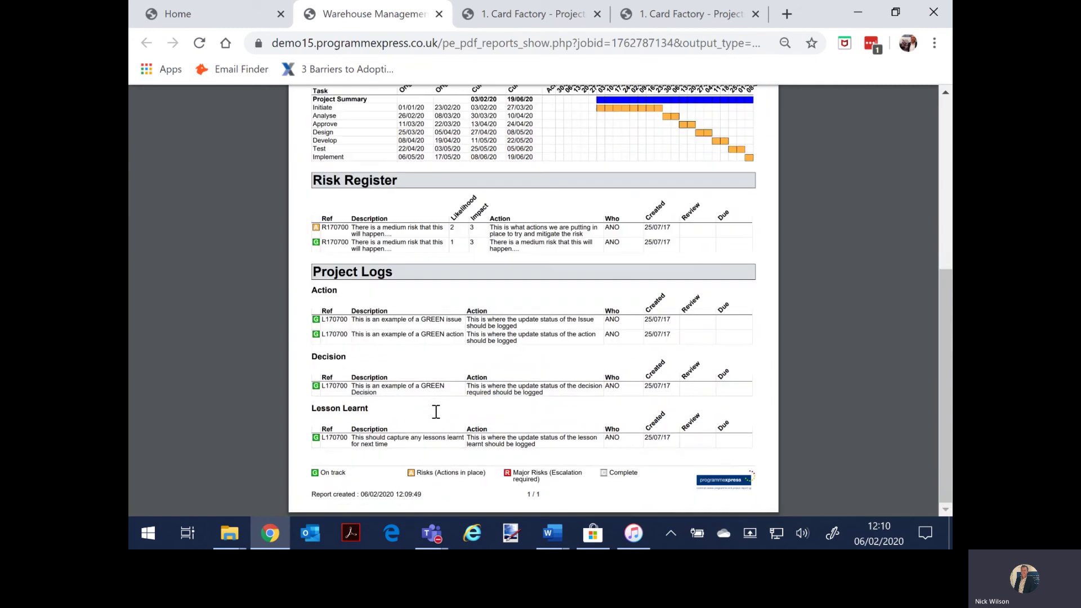
pyautogui.scroll(5, 436, 412)
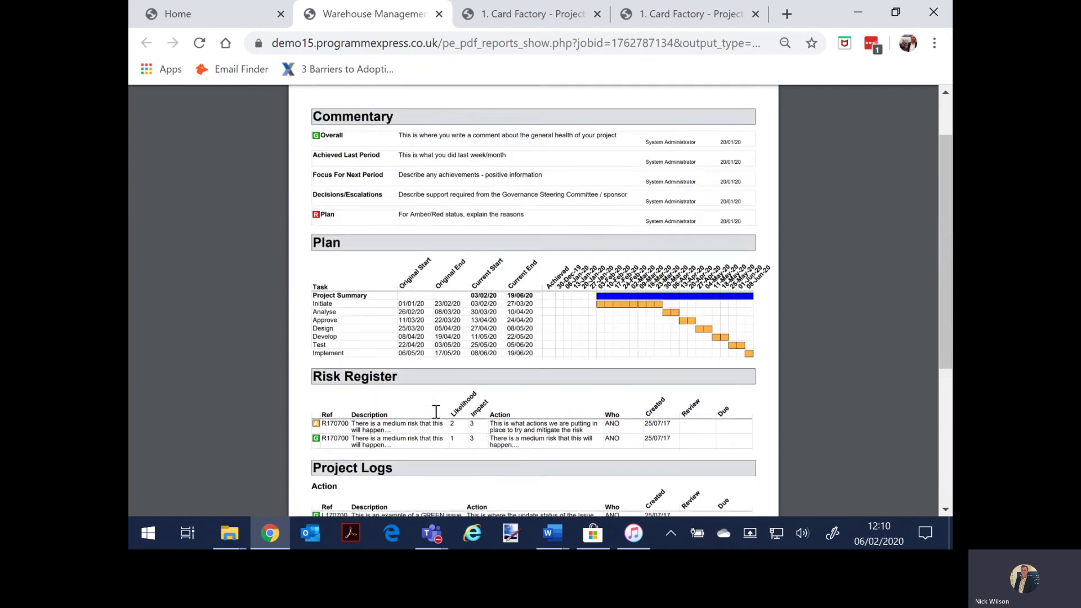
pyautogui.click(197, 21)
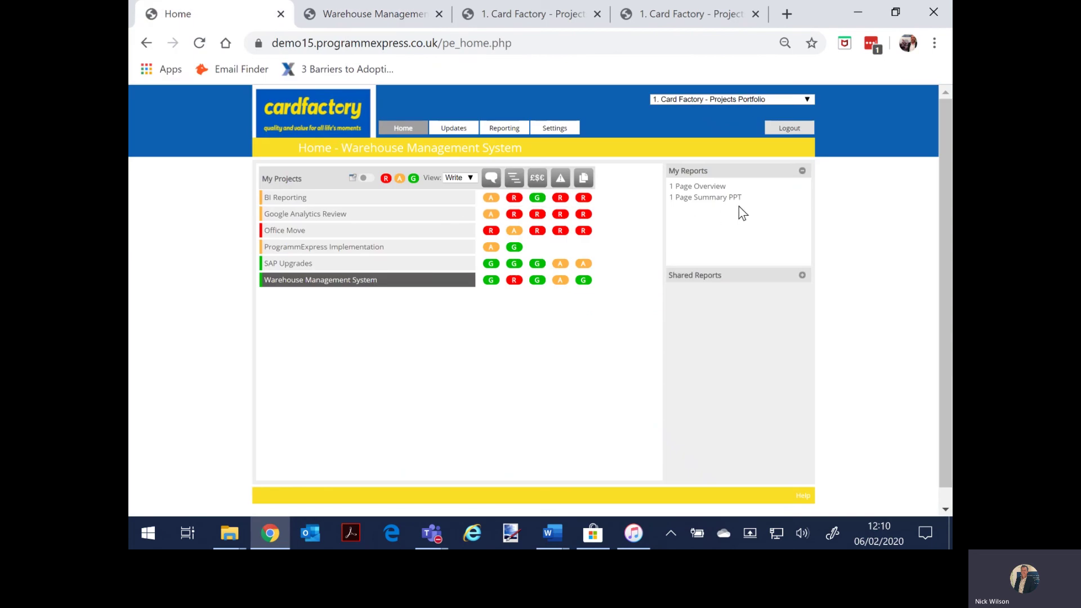
# Step: Generate the Warehouse Management System 1 Page Summary PPT PDF, zoom it out, and return to the Home page
pyautogui.click(700, 198)
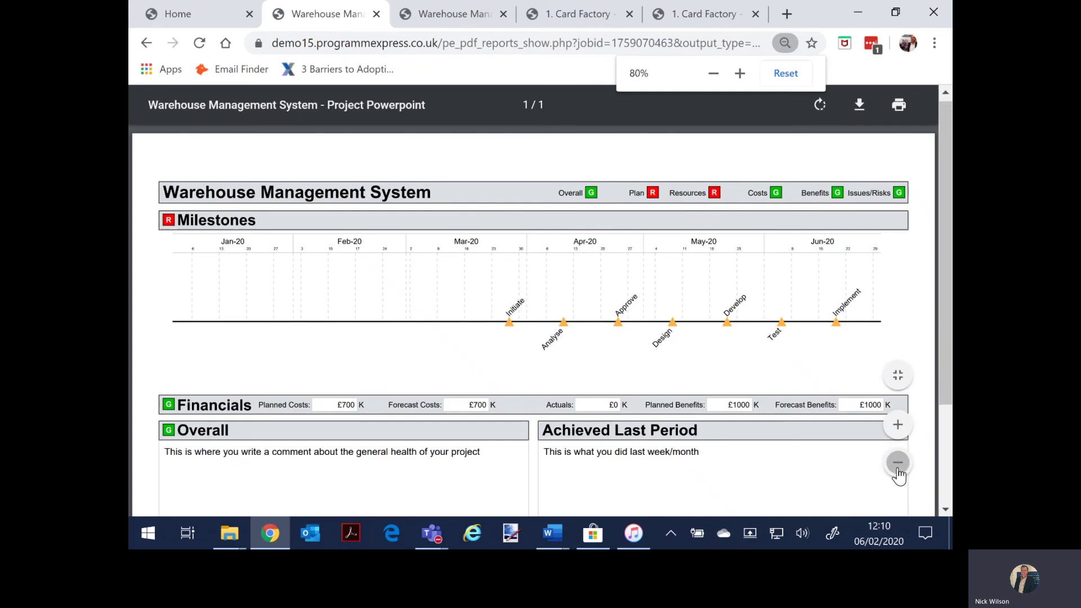
pyautogui.click(898, 467)
pyautogui.click(898, 468)
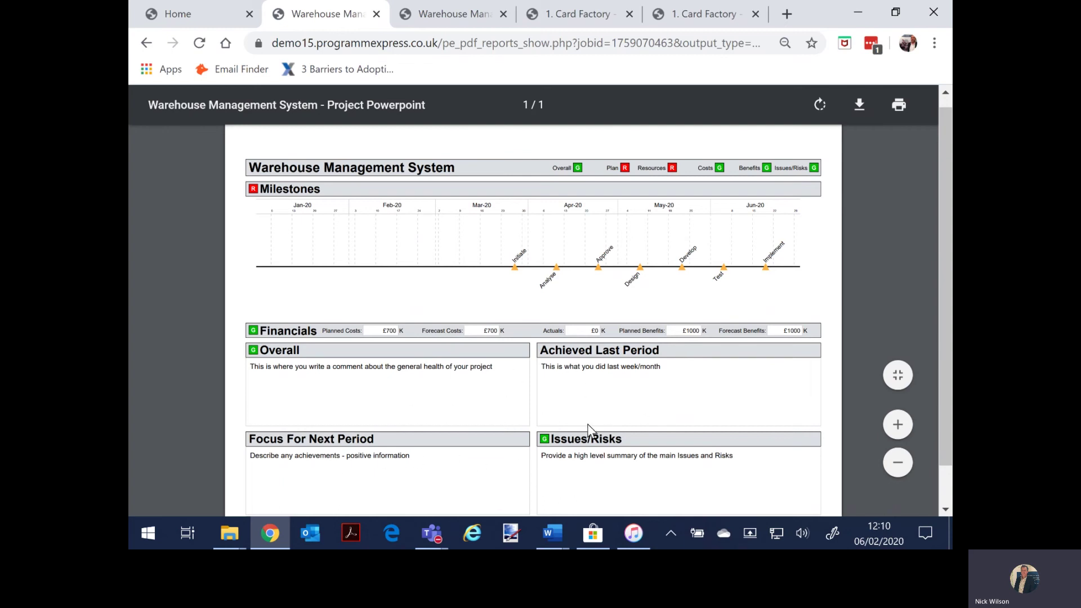
pyautogui.click(187, 17)
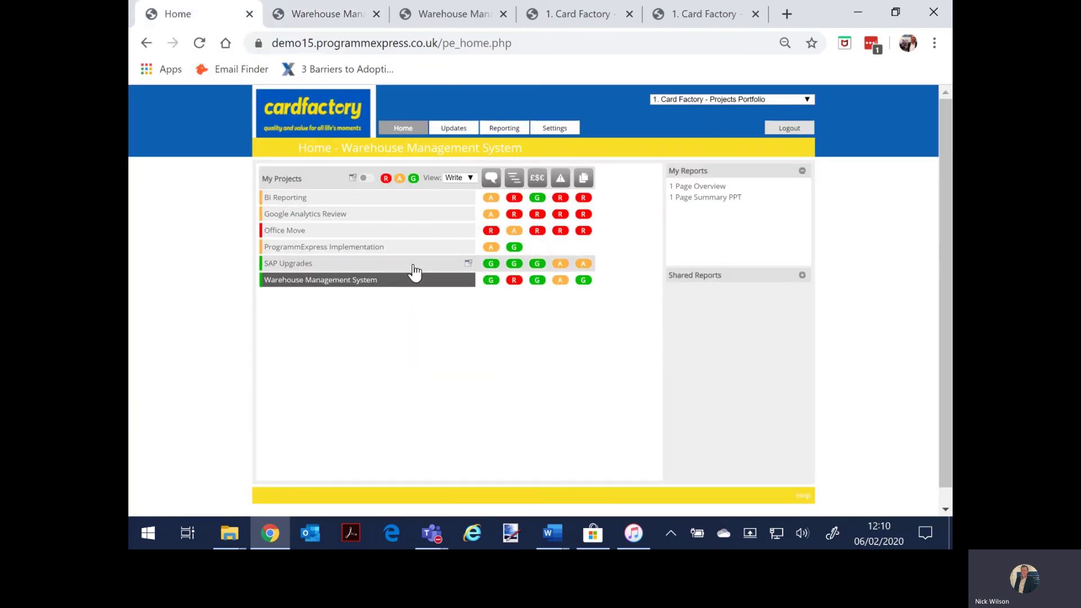
# Step: Remove the page path from the web address to load the site's login page
pyautogui.click(449, 42)
pyautogui.moveTo(514, 41); pyautogui.dragTo(478, 54)
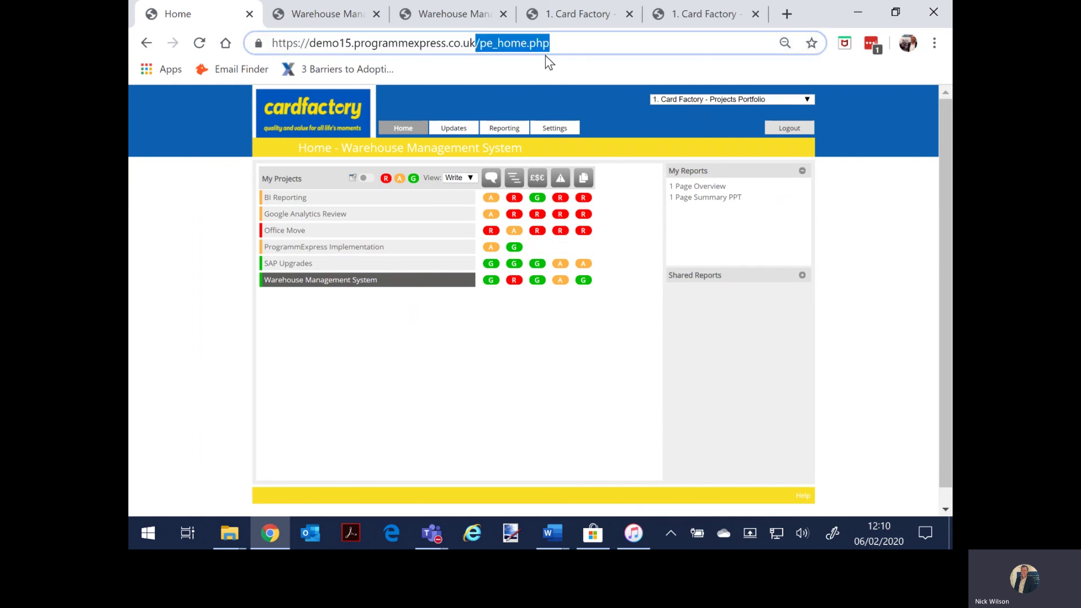
pyautogui.press('BackSpace')
pyautogui.press('Return')
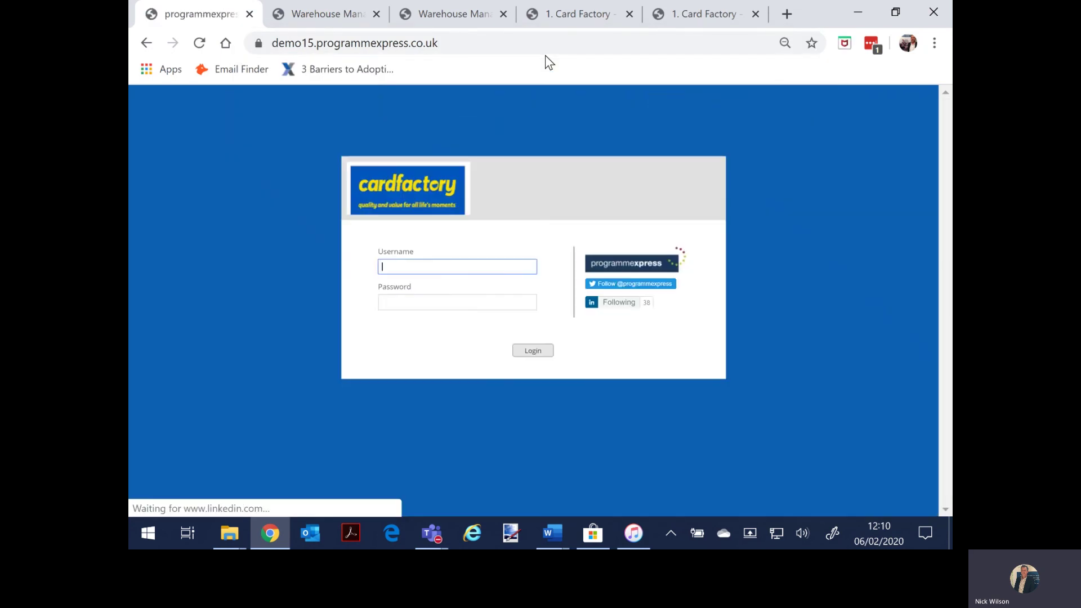
# Step: Sign in with the admin username and password, then view the Admin functions list
pyautogui.write('pe_admi')
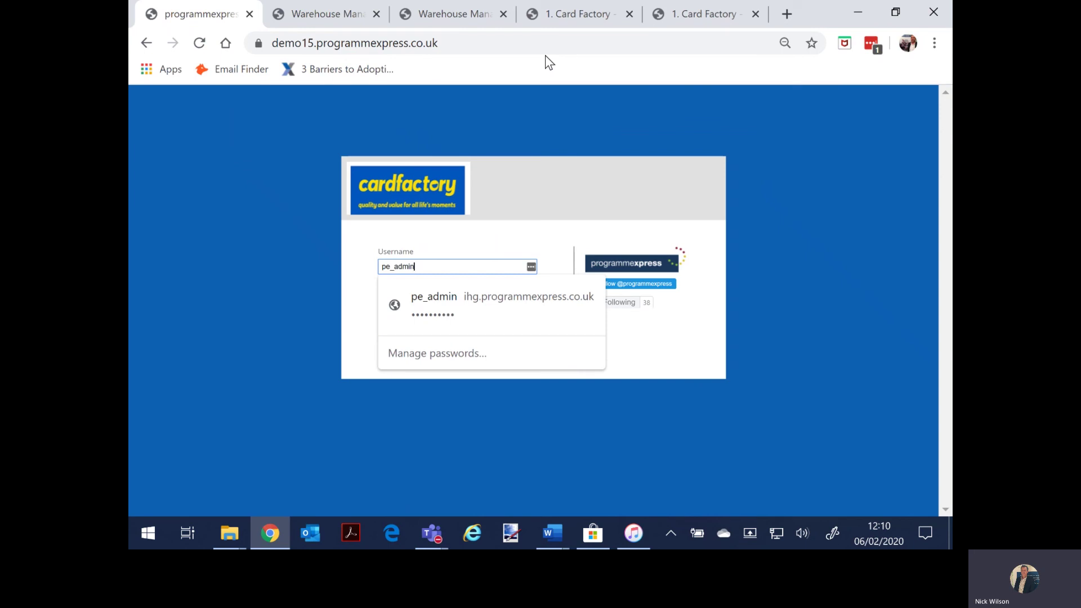
pyautogui.write('n')
pyautogui.press('Tab')
pyautogui.write('p')
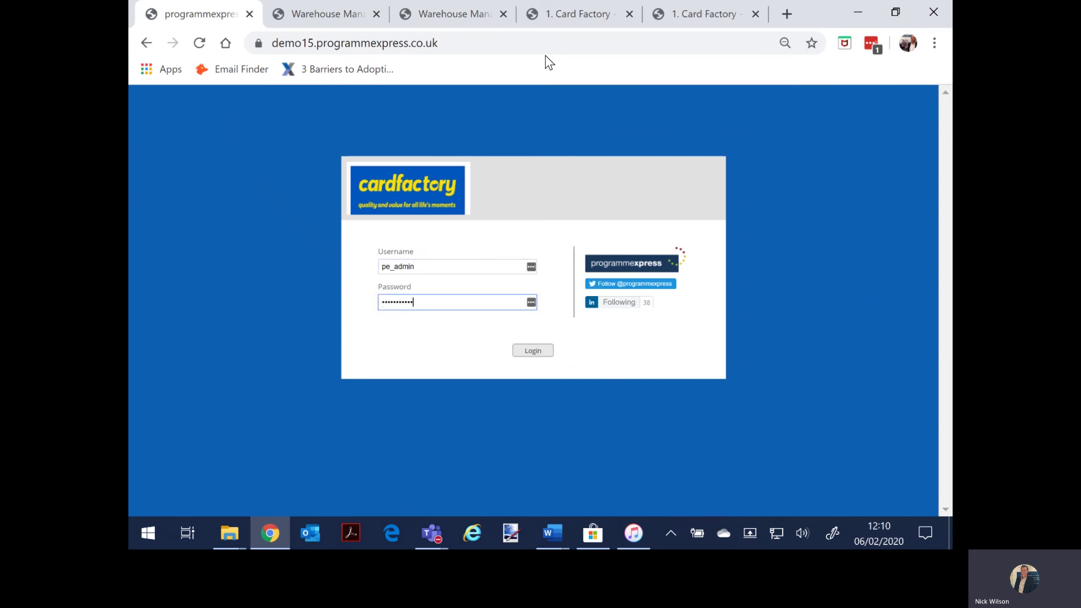
pyautogui.press('Return')
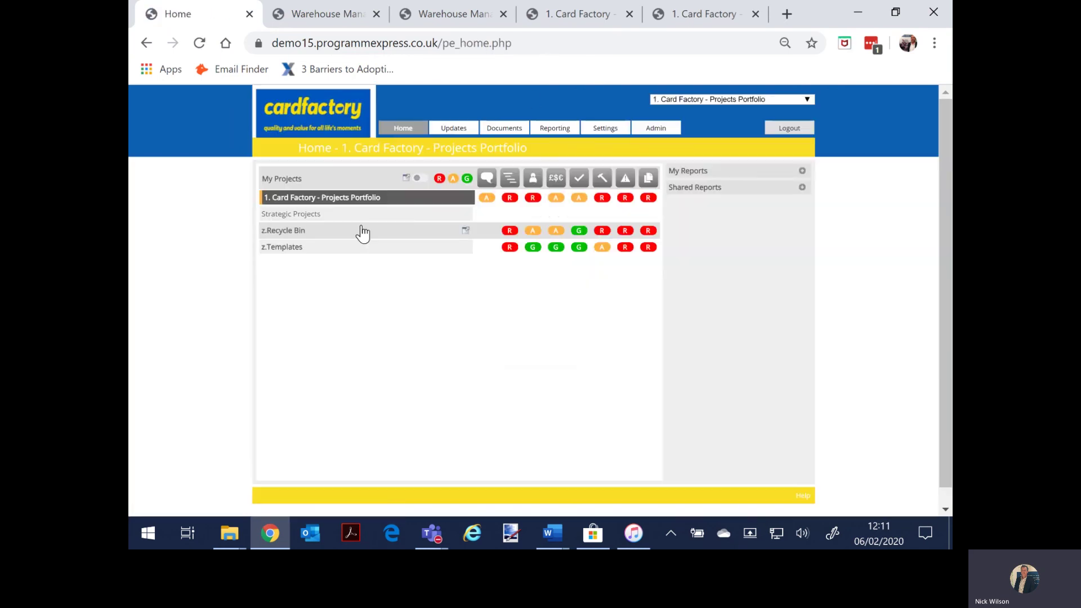
pyautogui.click(661, 130)
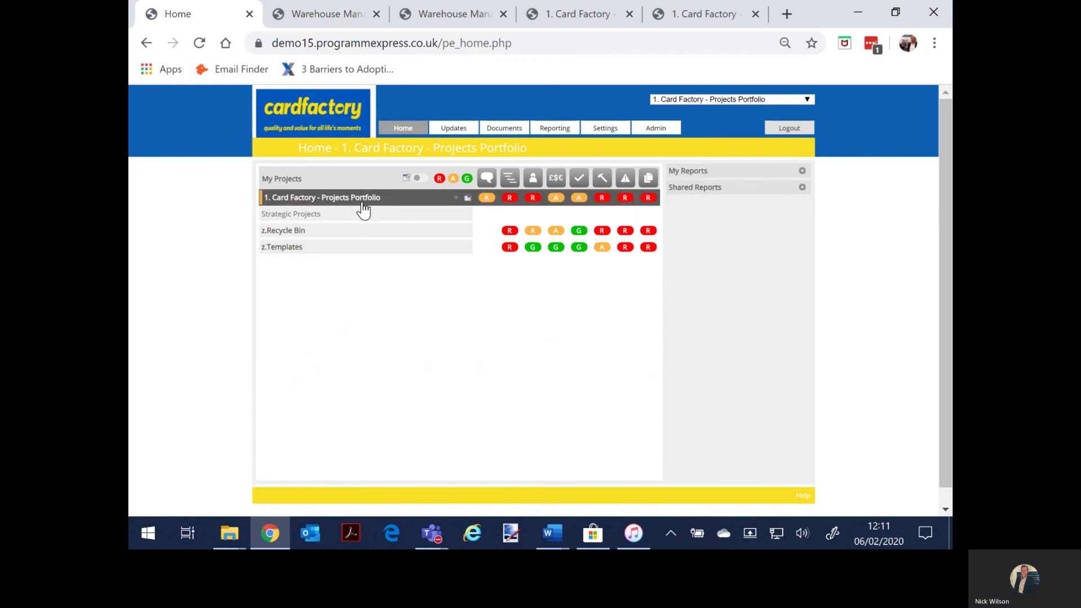
# Step: Run the shared 2.Reporting Pack - 1 Page Summary PPT report and zoom out the PDF two steps
pyautogui.click(803, 188)
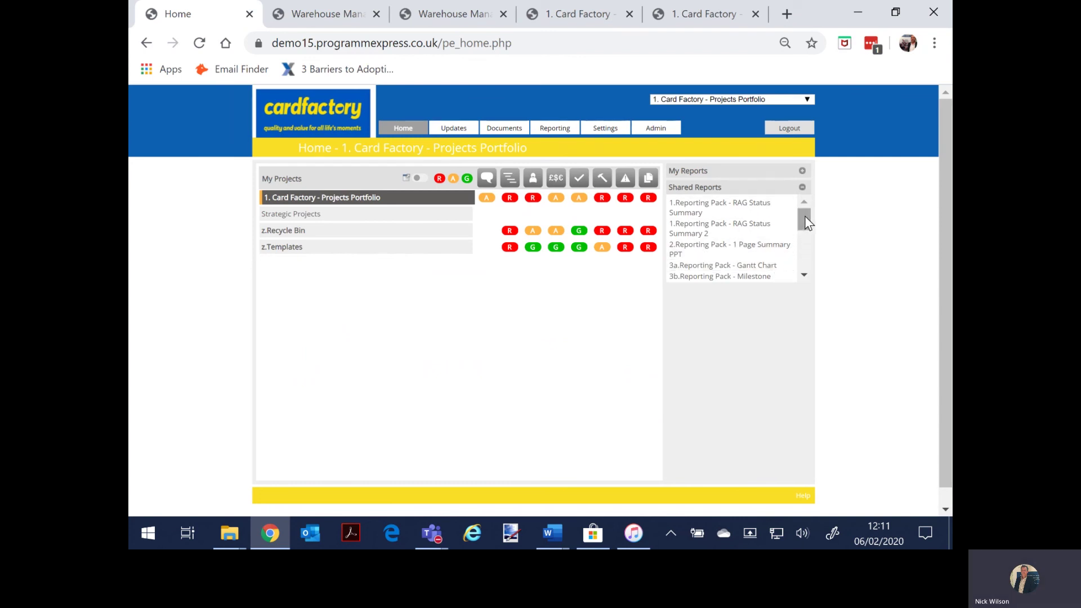
pyautogui.click(732, 250)
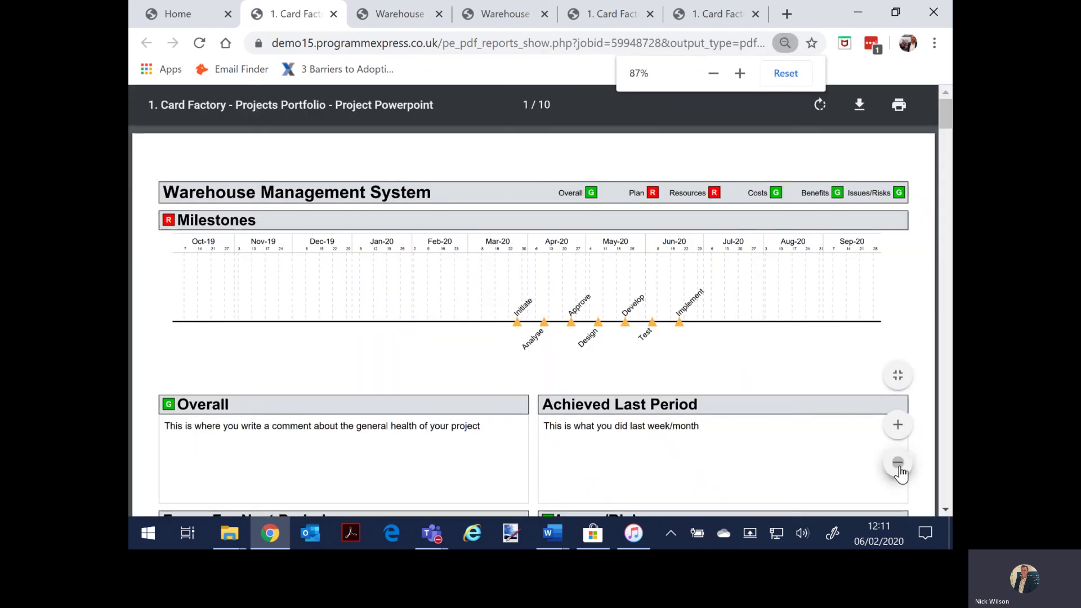
pyautogui.click(898, 463)
pyautogui.click(898, 463)
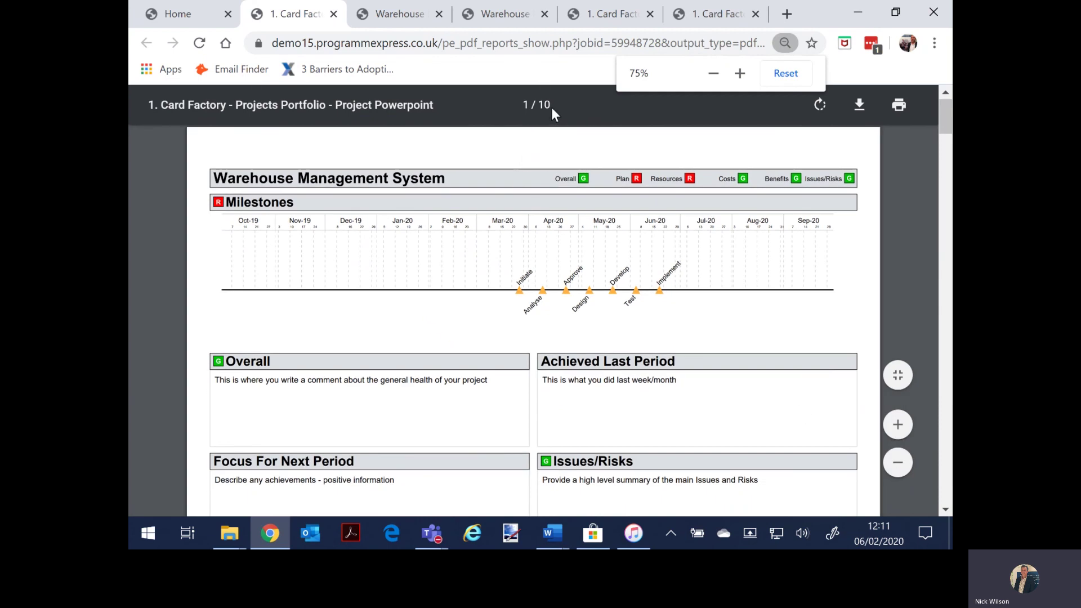
# Step: Scroll through the ten-page Project Powerpoint PDF, then return to the Home page
pyautogui.scroll(-10, 550, 324)
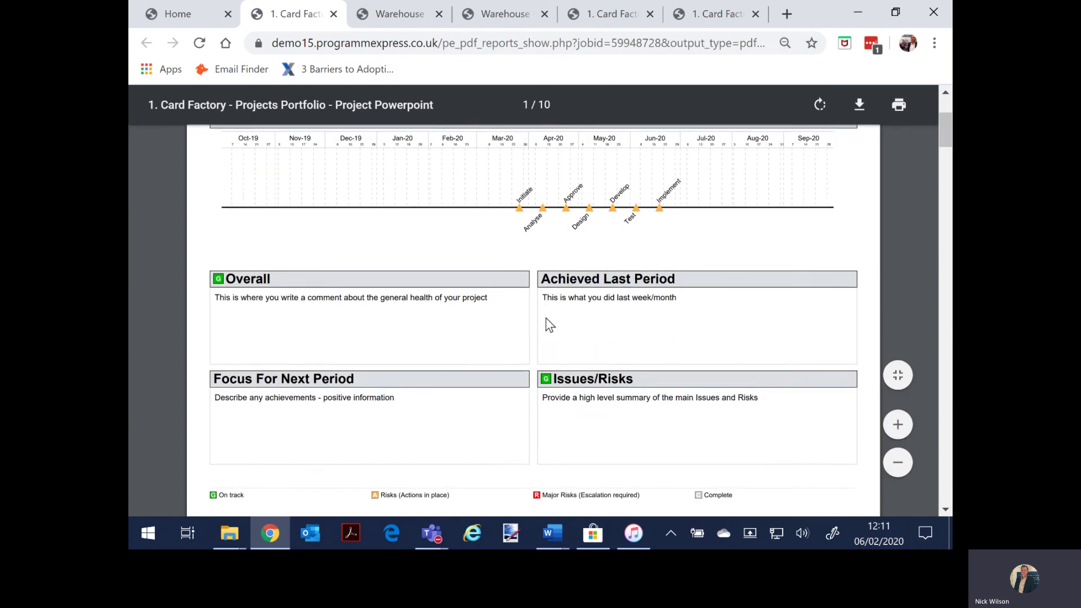
pyautogui.scroll(3, 545, 327)
pyautogui.scroll(-9, 545, 328)
pyautogui.scroll(-12, 545, 332)
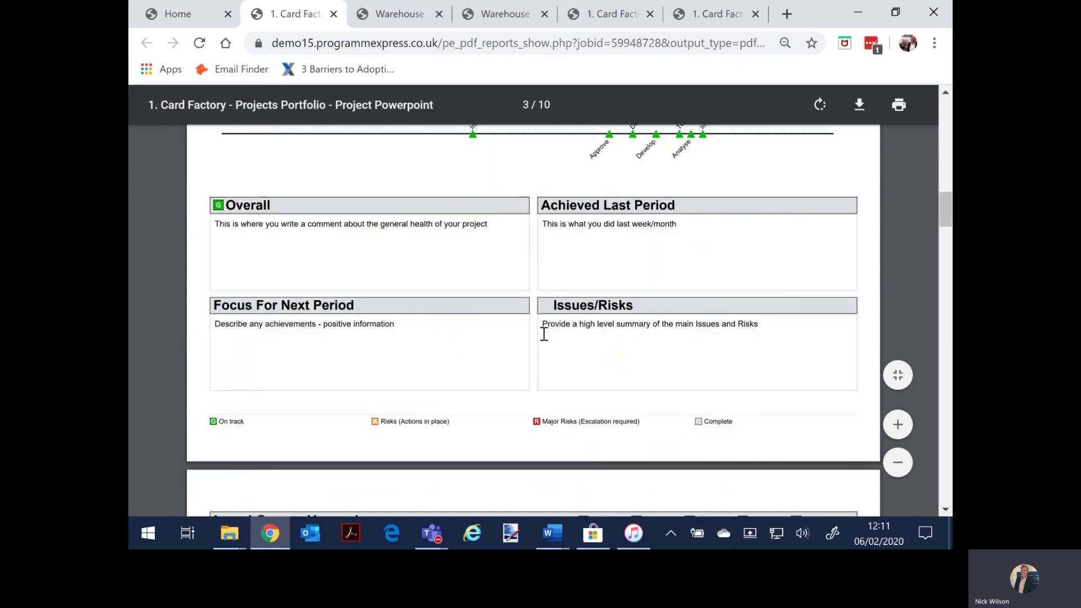
pyautogui.scroll(-12, 543, 336)
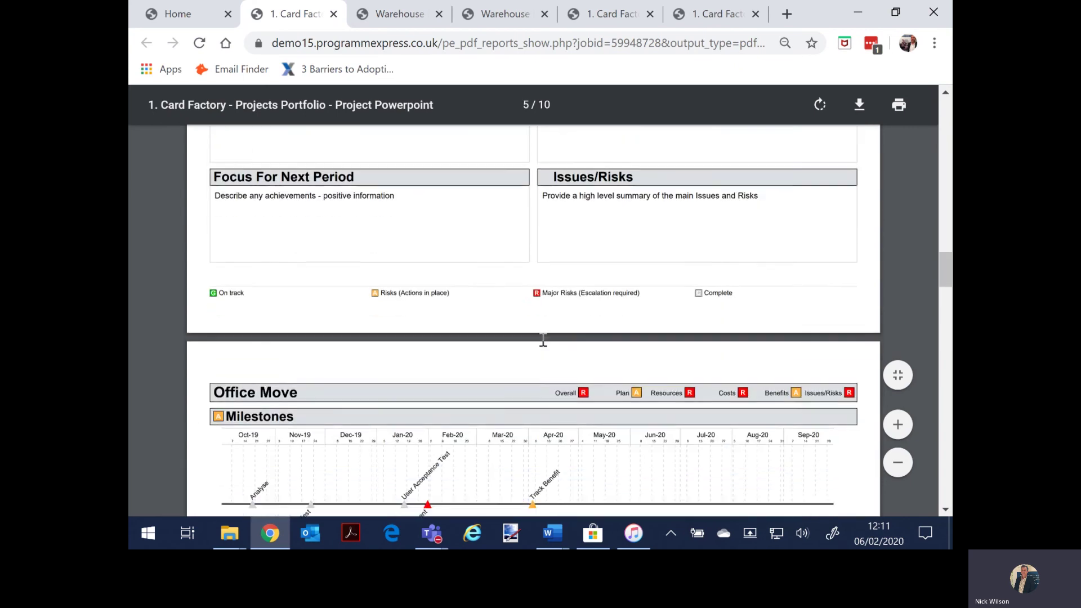
pyautogui.scroll(-3, 537, 348)
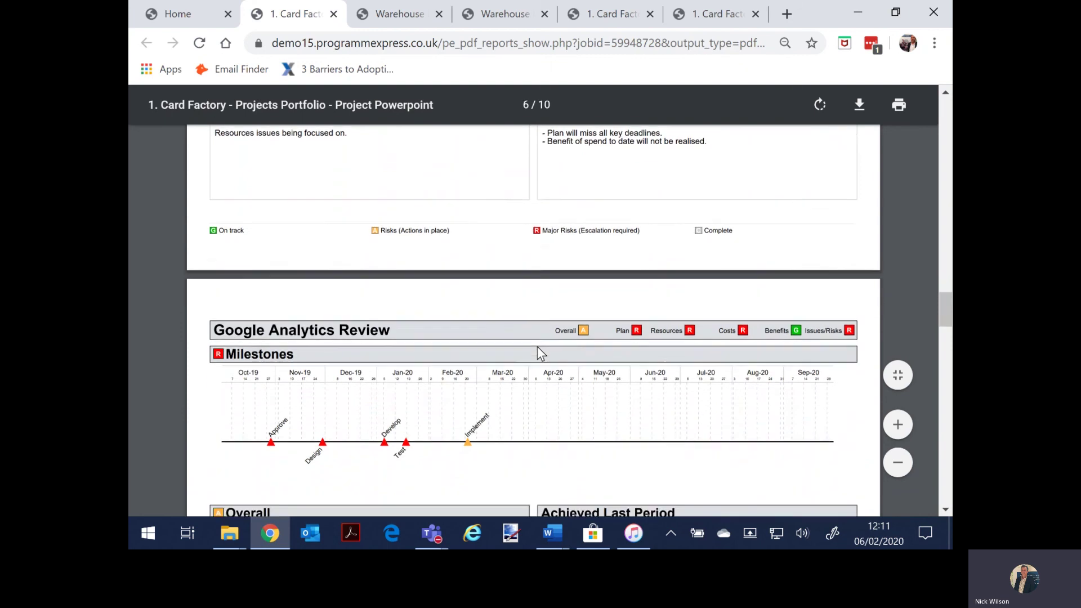
pyautogui.scroll(5, 529, 340)
pyautogui.scroll(5, 526, 337)
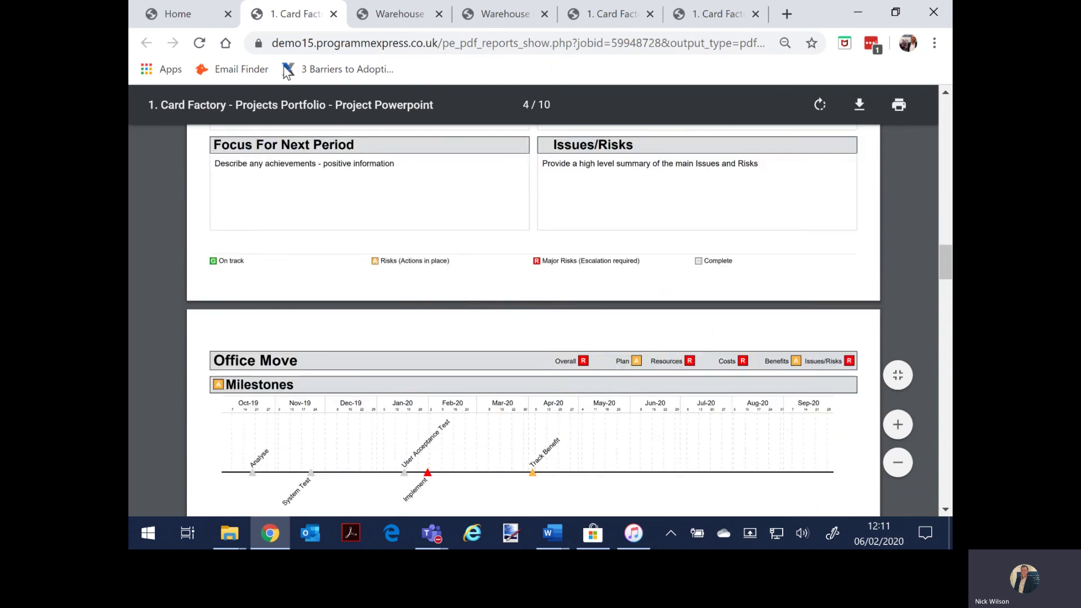
pyautogui.click(191, 22)
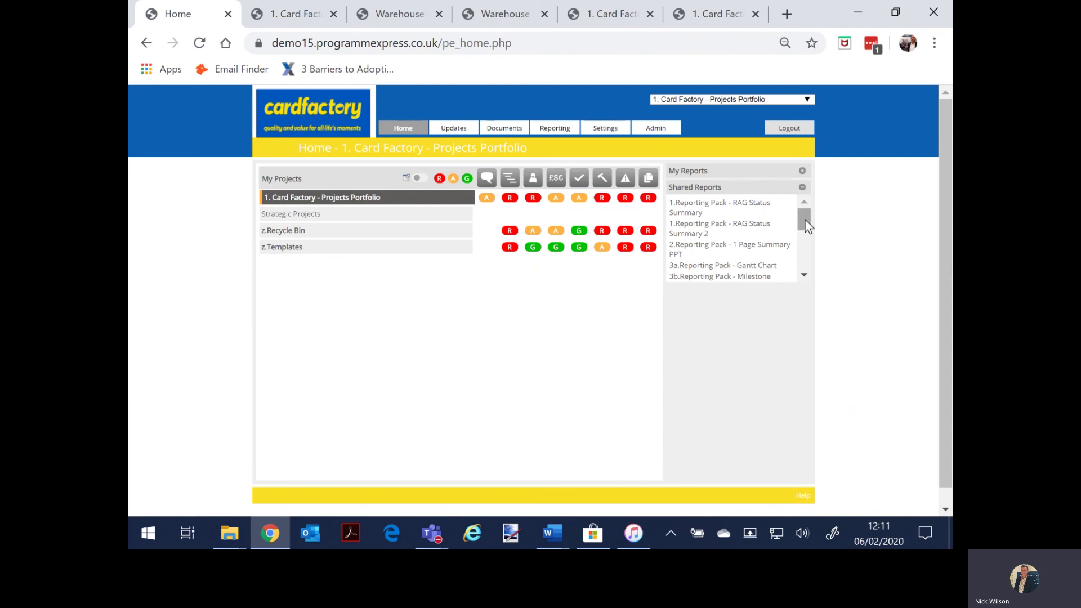
# Step: Run 7.Reporting Pack - Resource Usage Summary, review the five-page Card Factory PDF, and return Home
pyautogui.moveTo(805, 219); pyautogui.dragTo(800, 257)
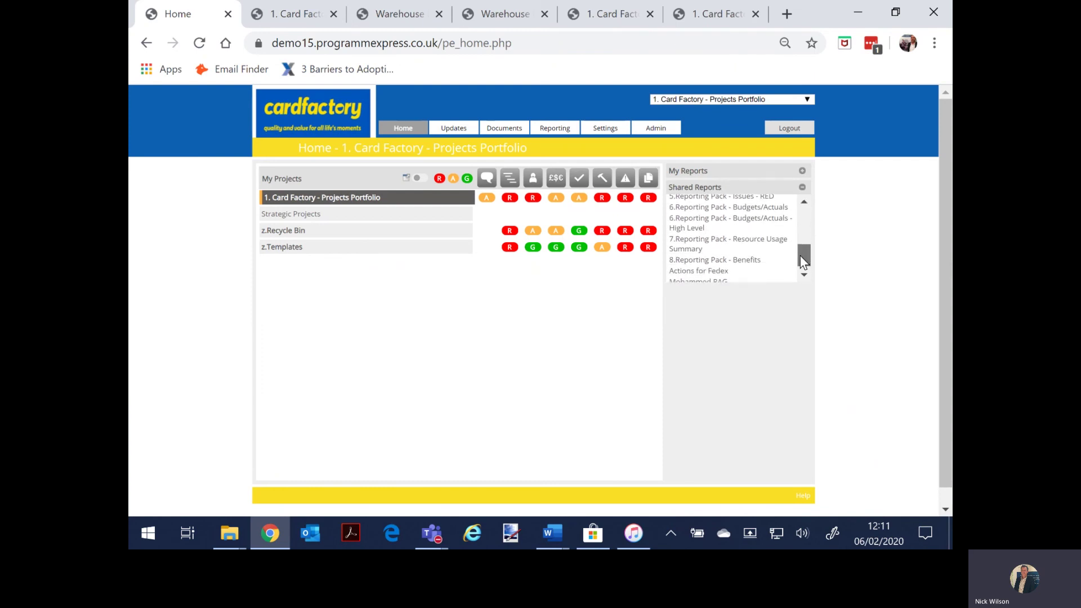
pyautogui.click(705, 249)
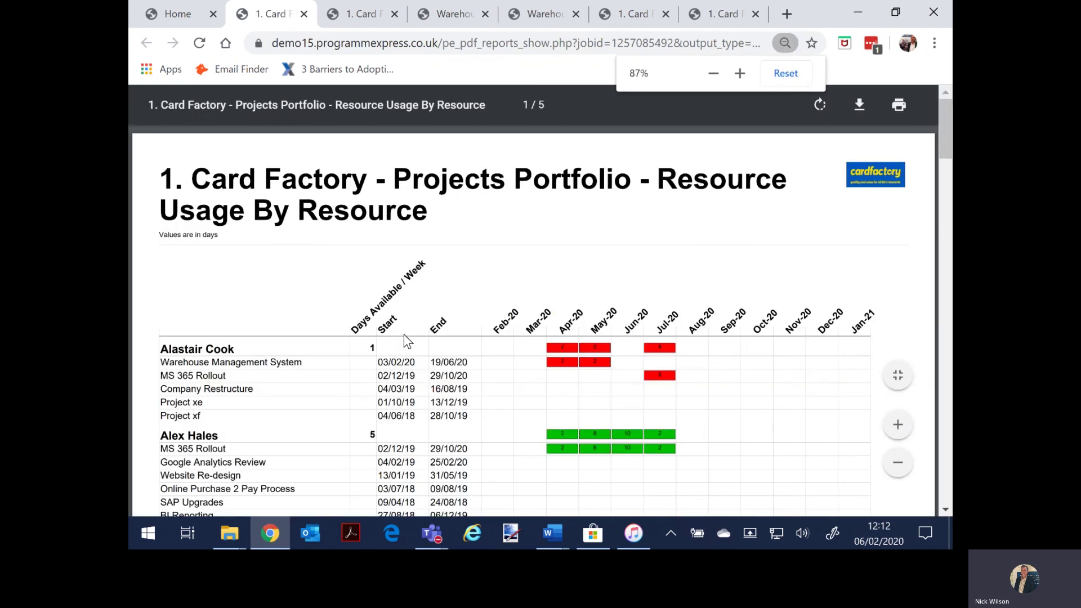
pyautogui.click(897, 466)
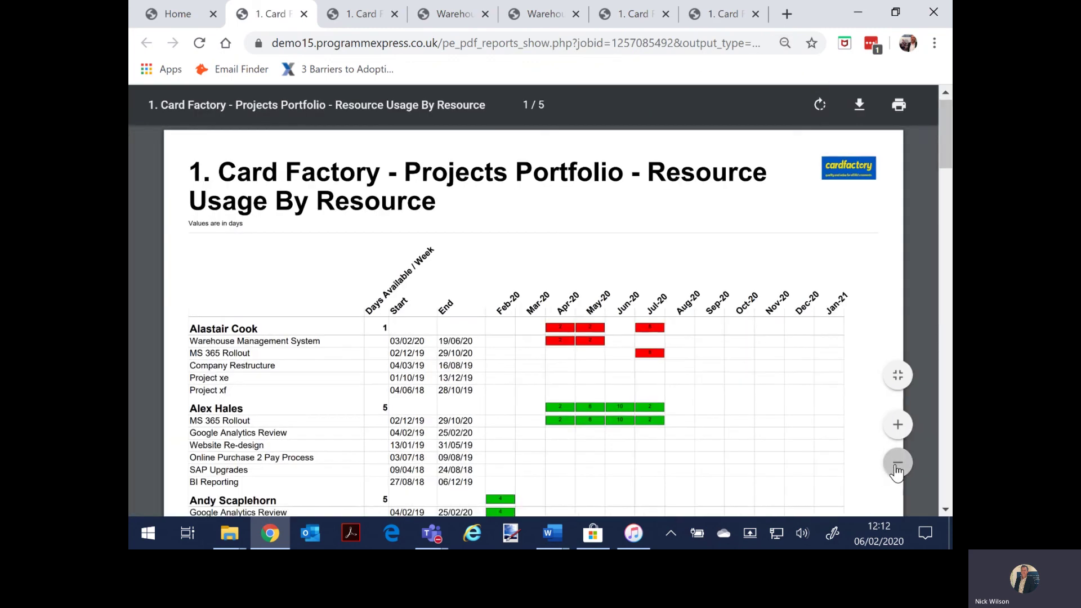
pyautogui.click(898, 465)
pyautogui.scroll(-2, 274, 330)
pyautogui.scroll(2, 282, 349)
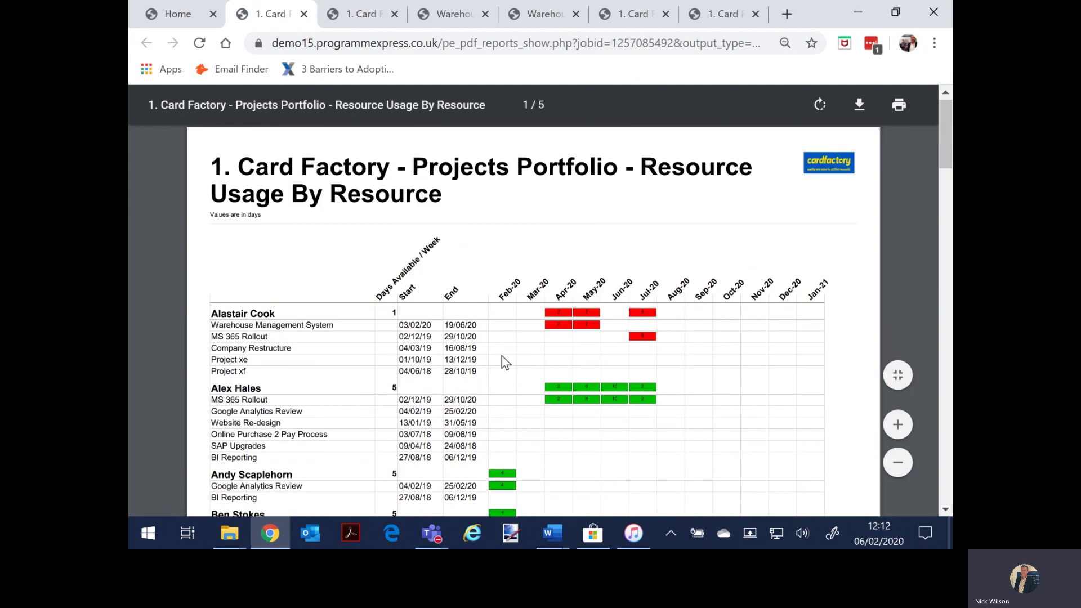
pyautogui.scroll(-15, 499, 359)
pyautogui.scroll(-12, 494, 372)
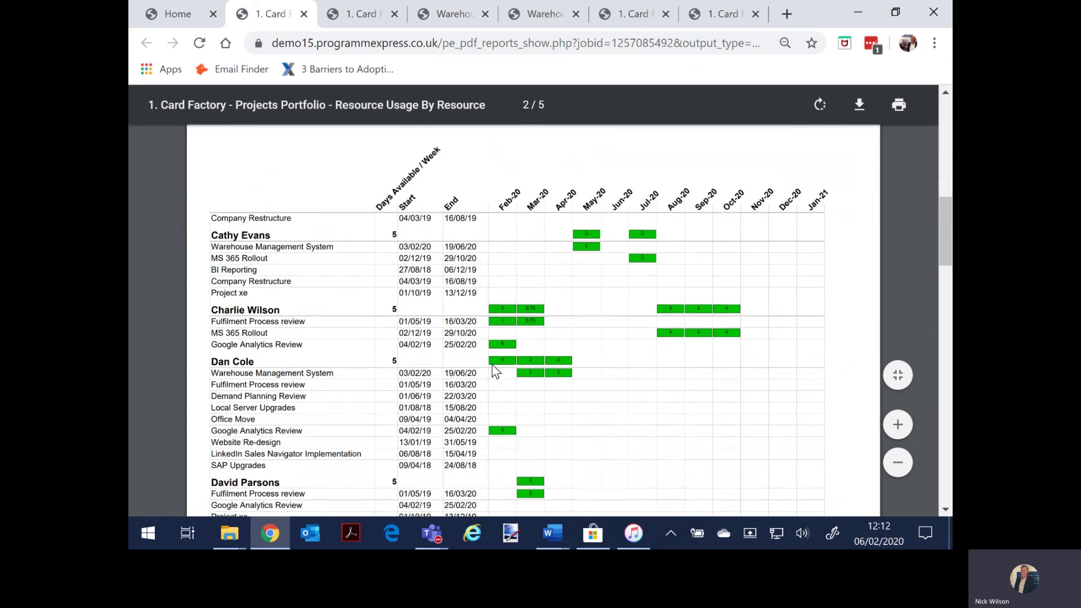
pyautogui.click(162, 16)
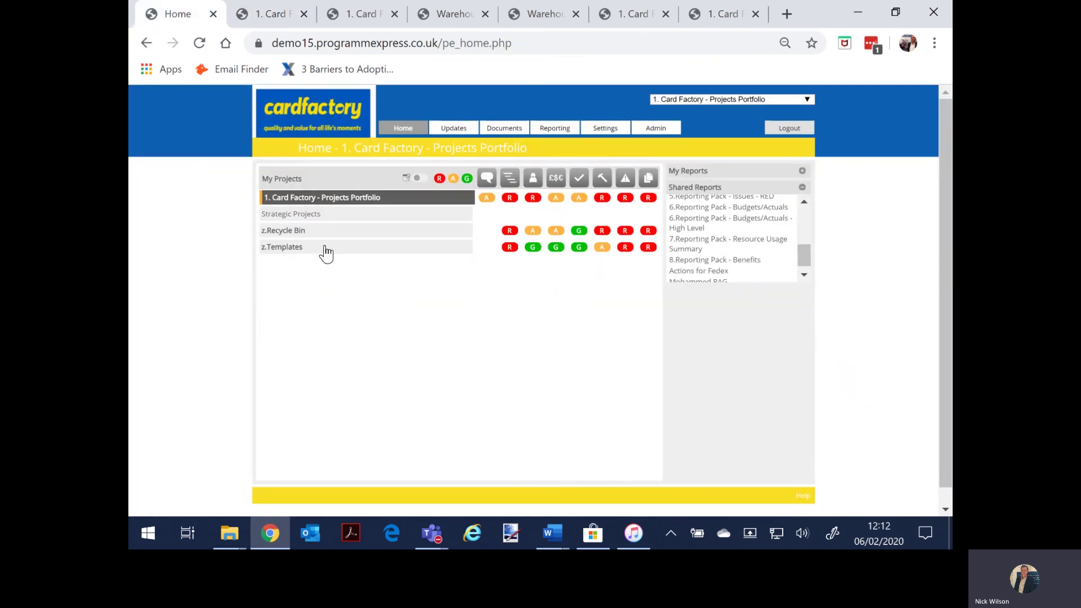
# Step: Select PMO Governance > ProgrammExpress Implementation and run 3c.Reporting Pack - Gantt Chart (Weekly)
pyautogui.click(309, 200)
pyautogui.click(309, 297)
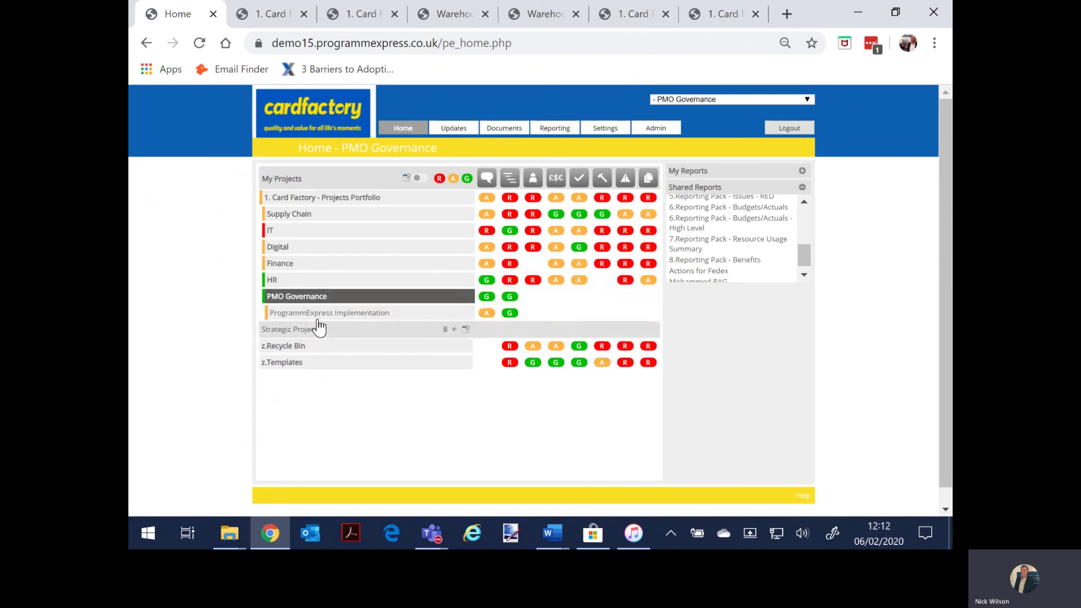
pyautogui.click(319, 315)
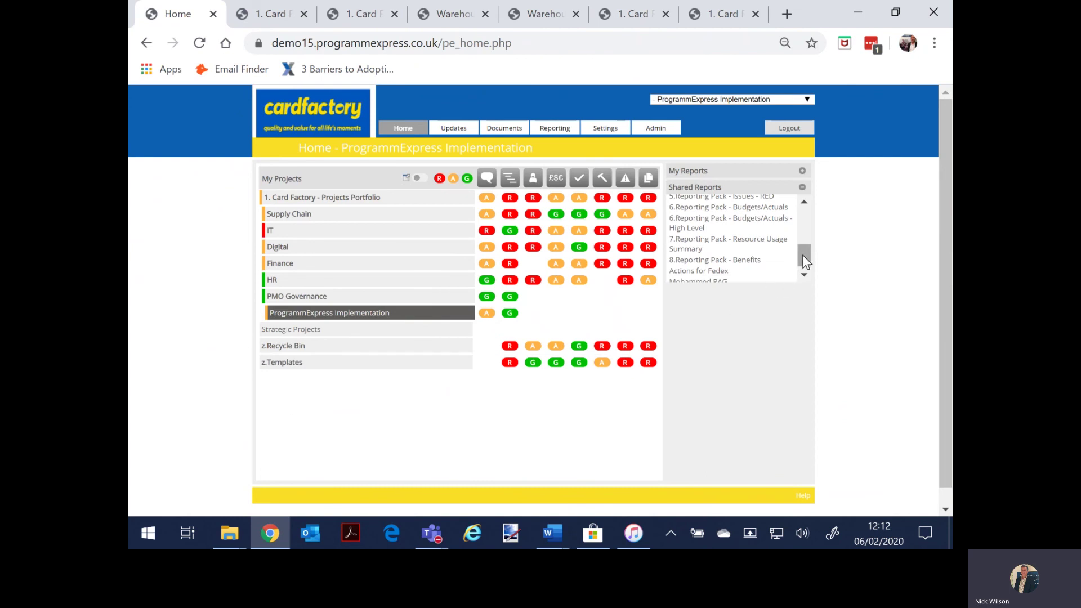
pyautogui.moveTo(803, 255); pyautogui.dragTo(804, 241)
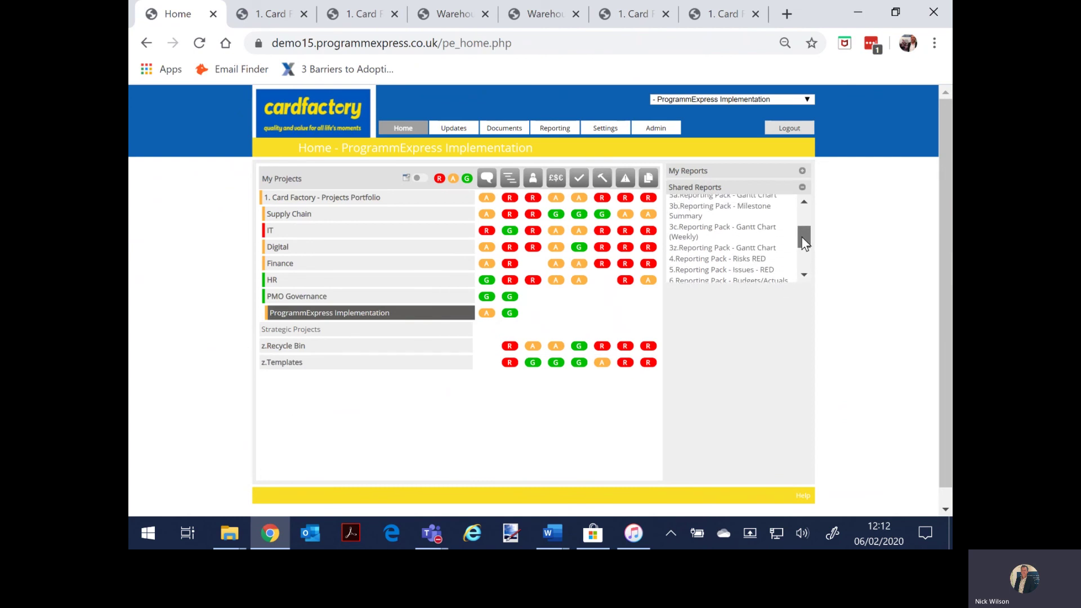
pyautogui.click(698, 235)
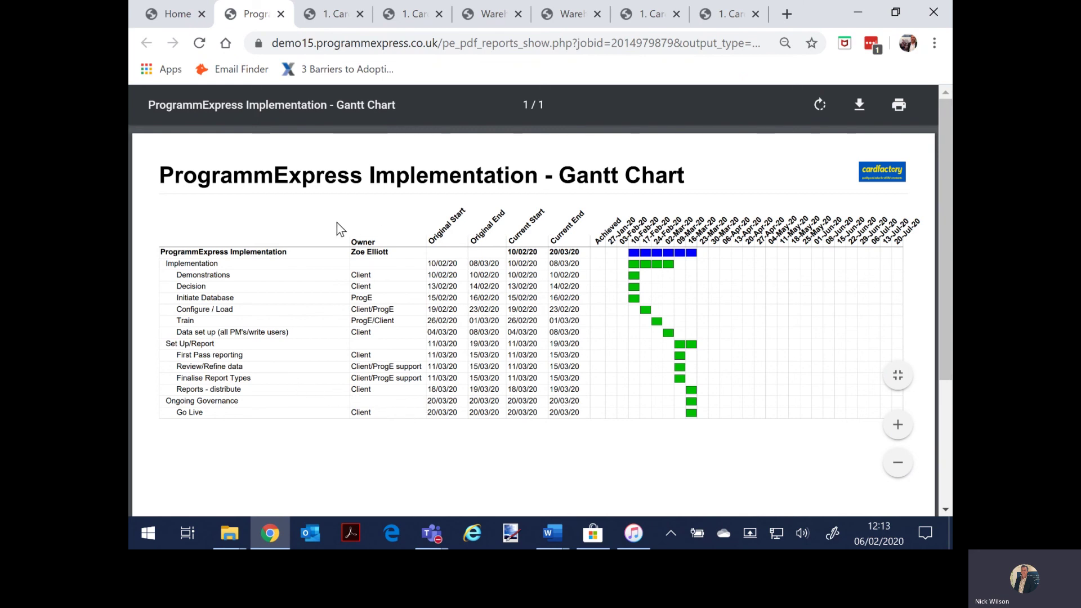
# Step: Return from the Gantt chart to the ProgrammExpress Implementation Home page
pyautogui.click(172, 17)
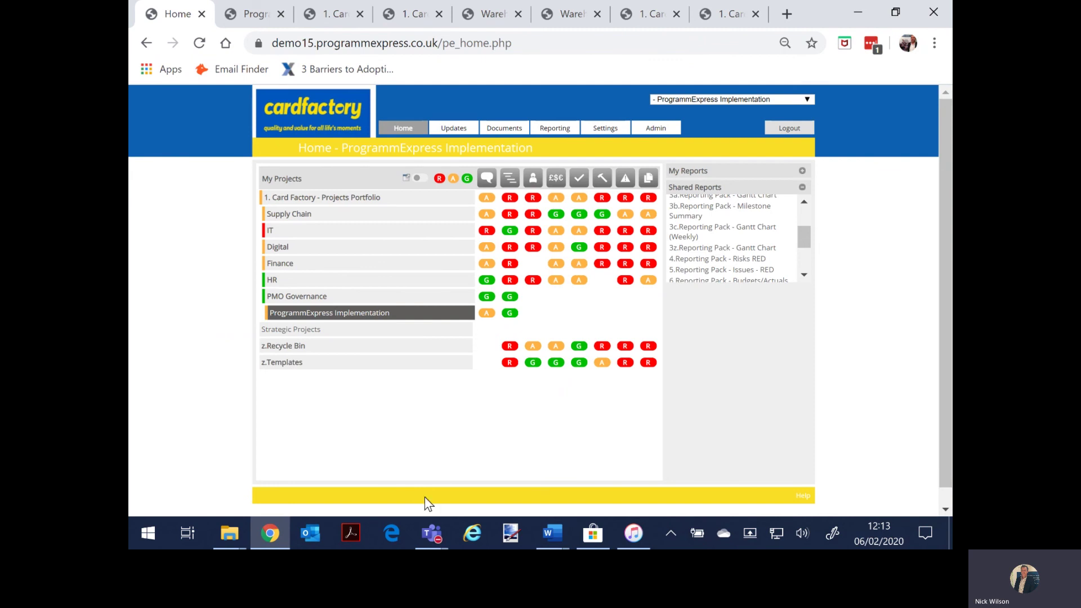
pyautogui.moveTo(424, 535)
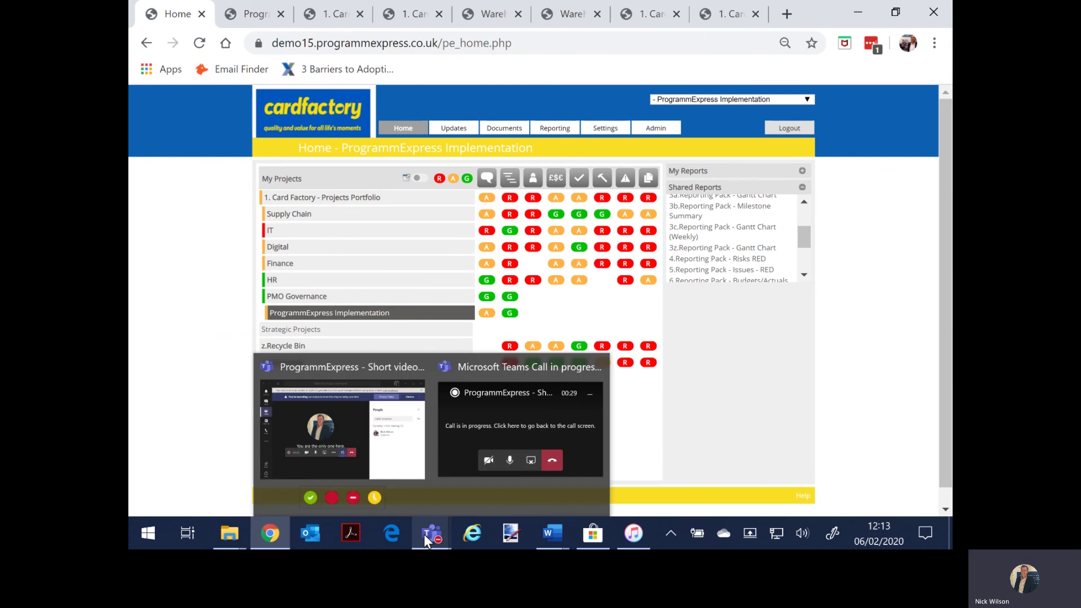